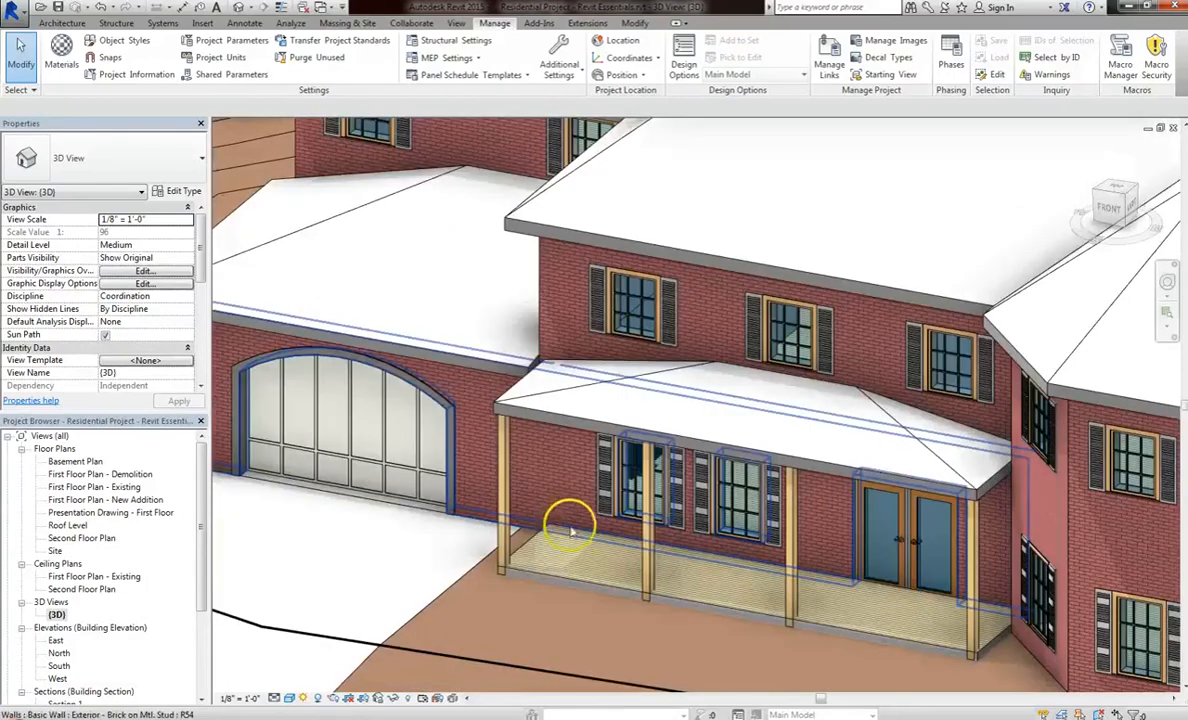
# Step: Dismiss the save reminder and start a wall of the basic type Generic - 4" Brick in the 3D view
pyautogui.scroll(3, 570, 530)
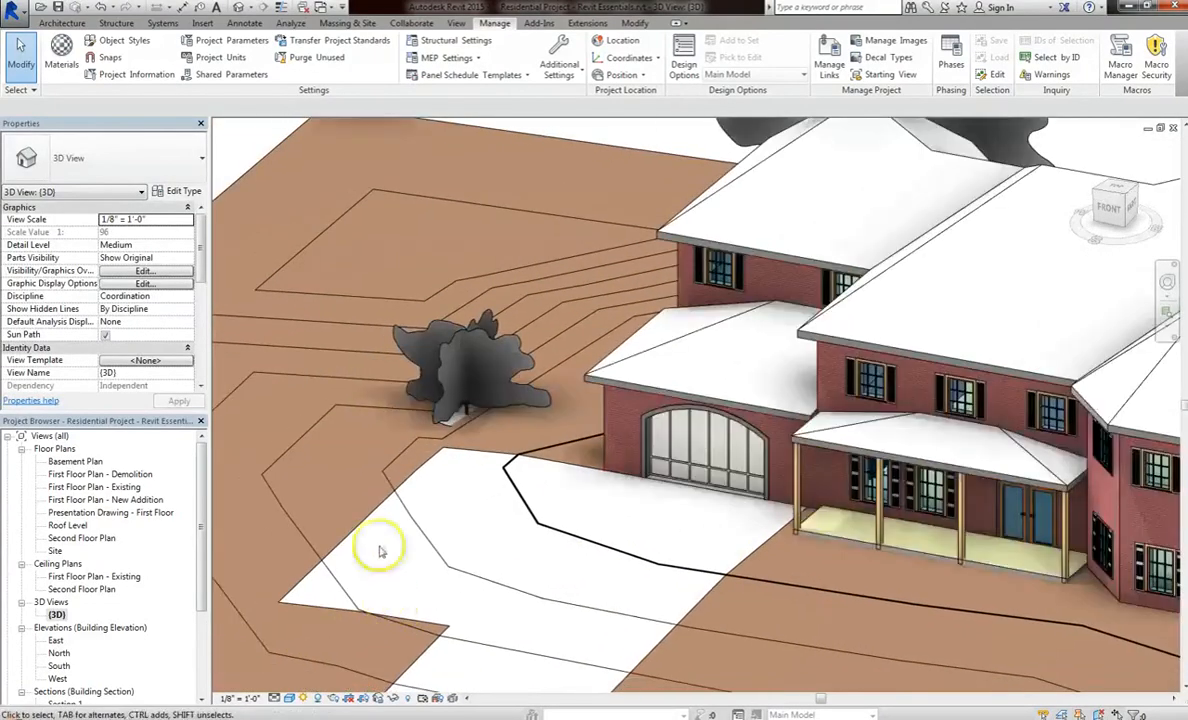
pyautogui.click(55, 23)
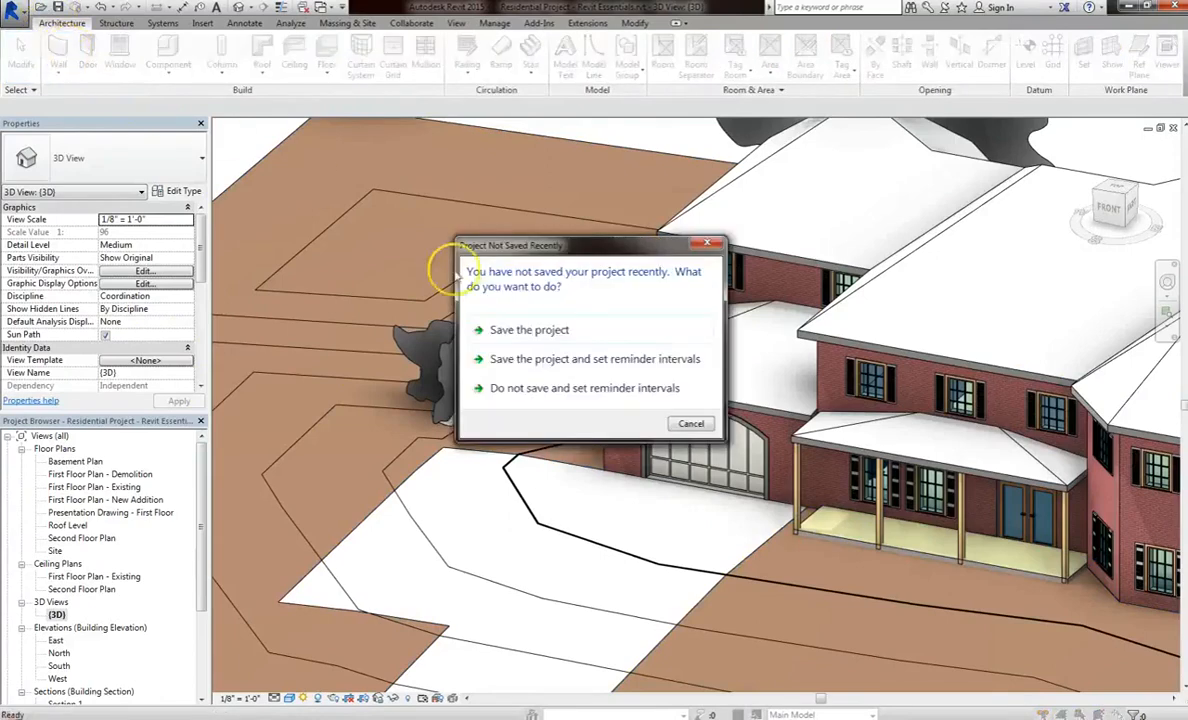
pyautogui.click(688, 423)
pyautogui.press('w')
pyautogui.press('a')
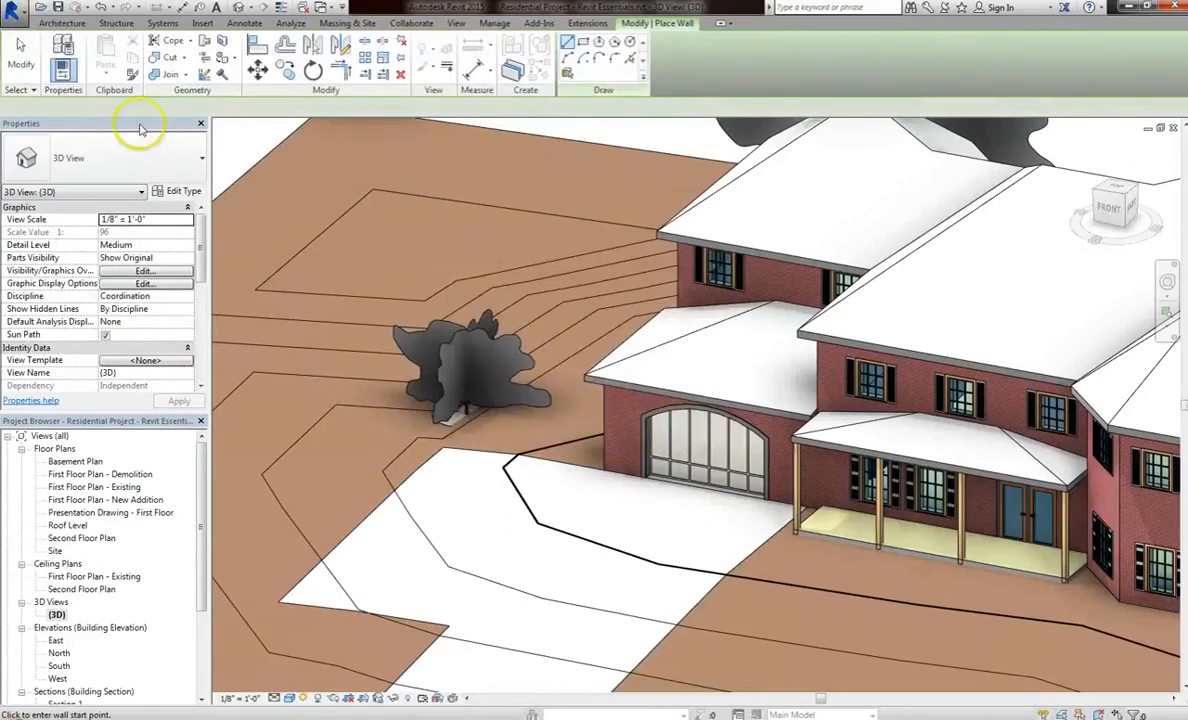
pyautogui.click(117, 151)
pyautogui.scroll(5, 138, 320)
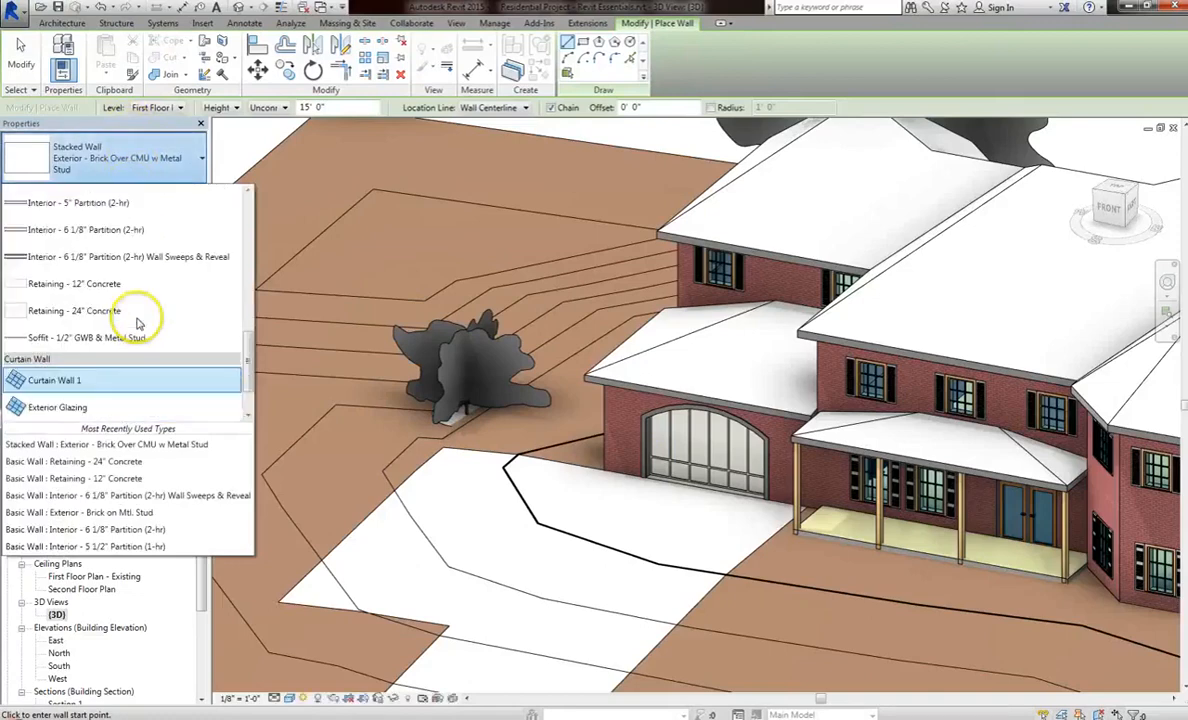
pyautogui.scroll(1, 138, 323)
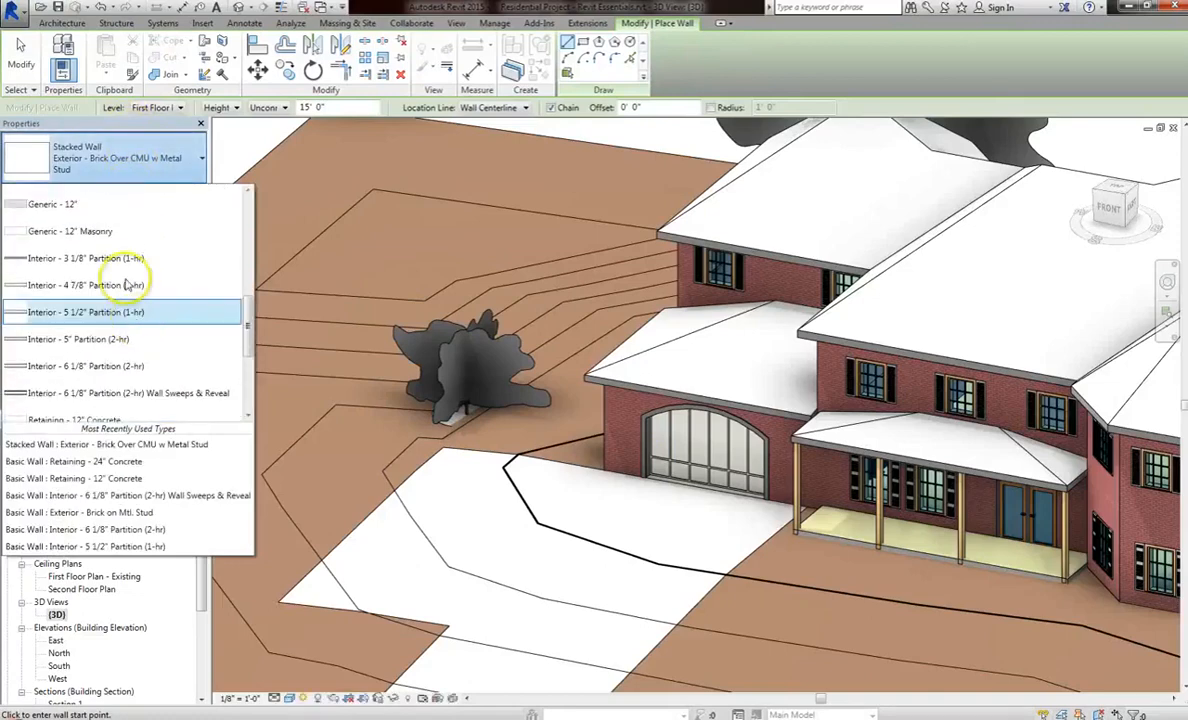
pyautogui.scroll(10, 130, 295)
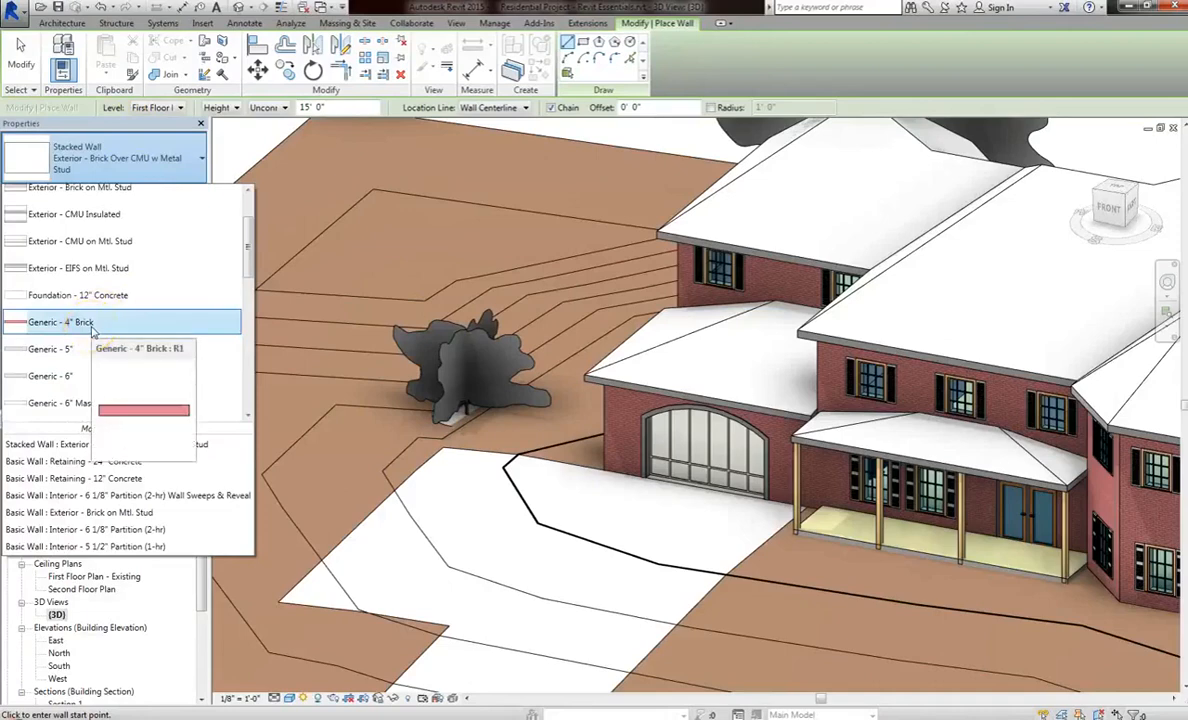
pyautogui.click(92, 326)
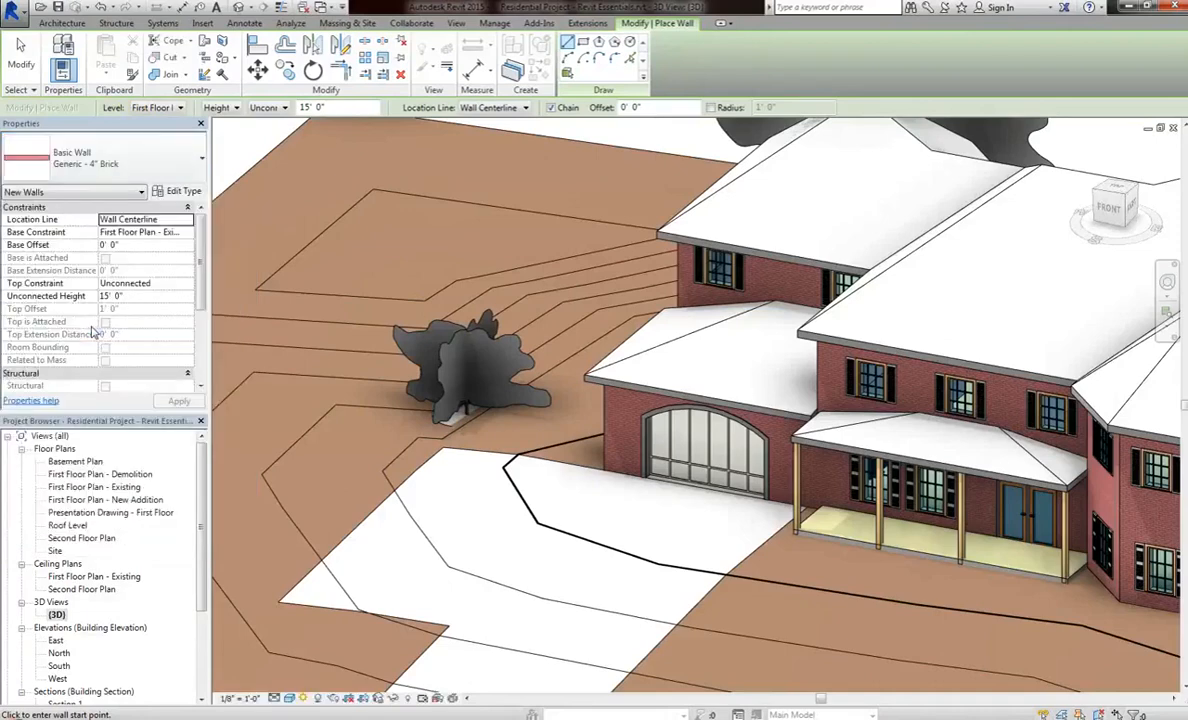
# Step: Draw one straight wall segment in front of the tree beside the driveway and end the wall command
pyautogui.click(359, 452)
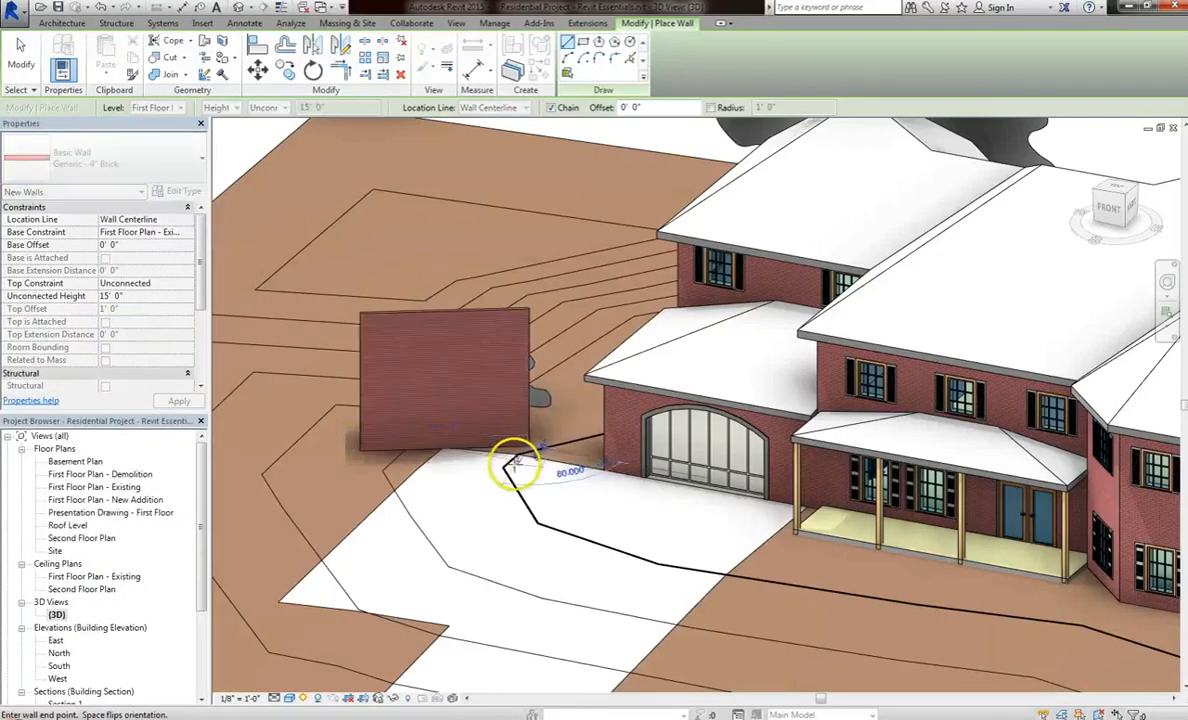
pyautogui.press('Escape')
pyautogui.press('Escape')
pyautogui.scroll(3, 414, 410)
pyautogui.click(414, 410)
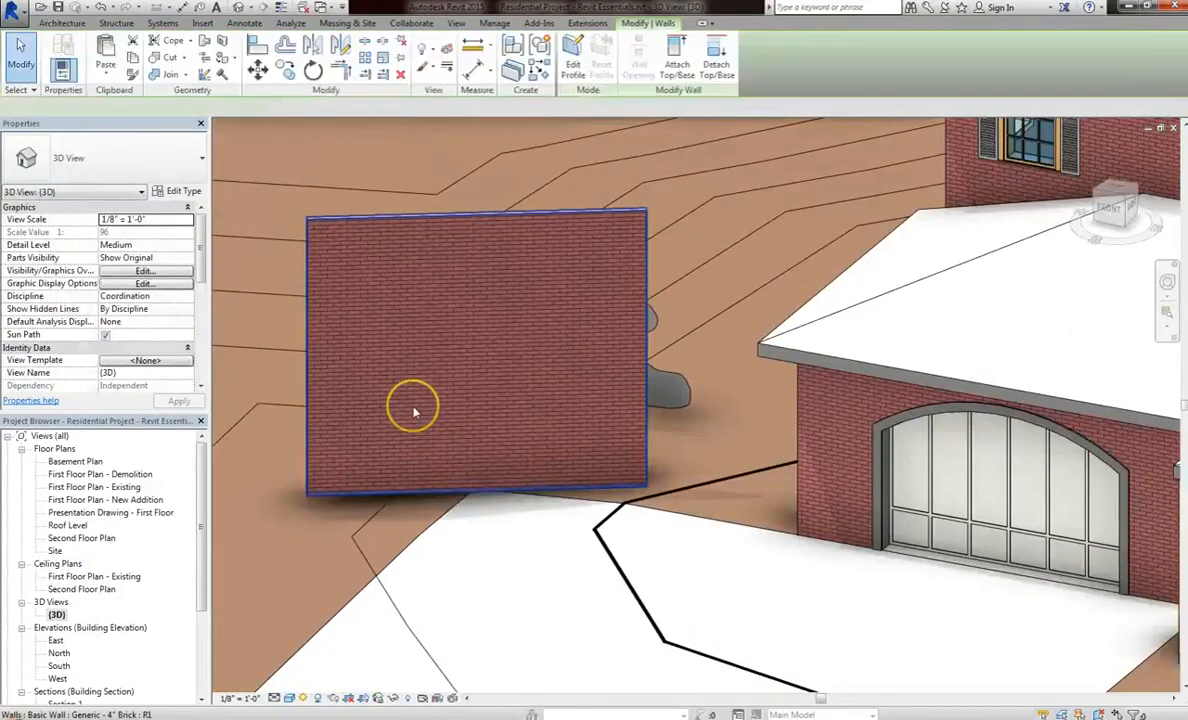
pyautogui.scroll(3, 313, 199)
pyautogui.press('Escape')
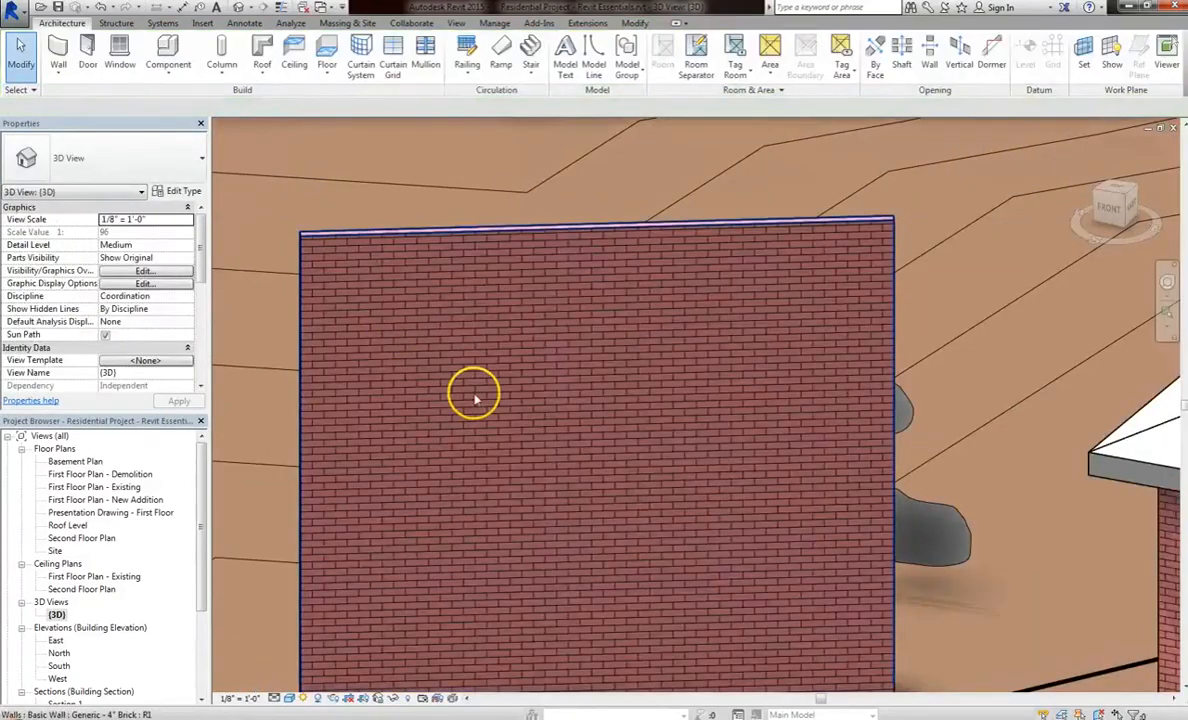
pyautogui.moveTo(474, 398); pyautogui.dragTo(472, 323, button='middle')
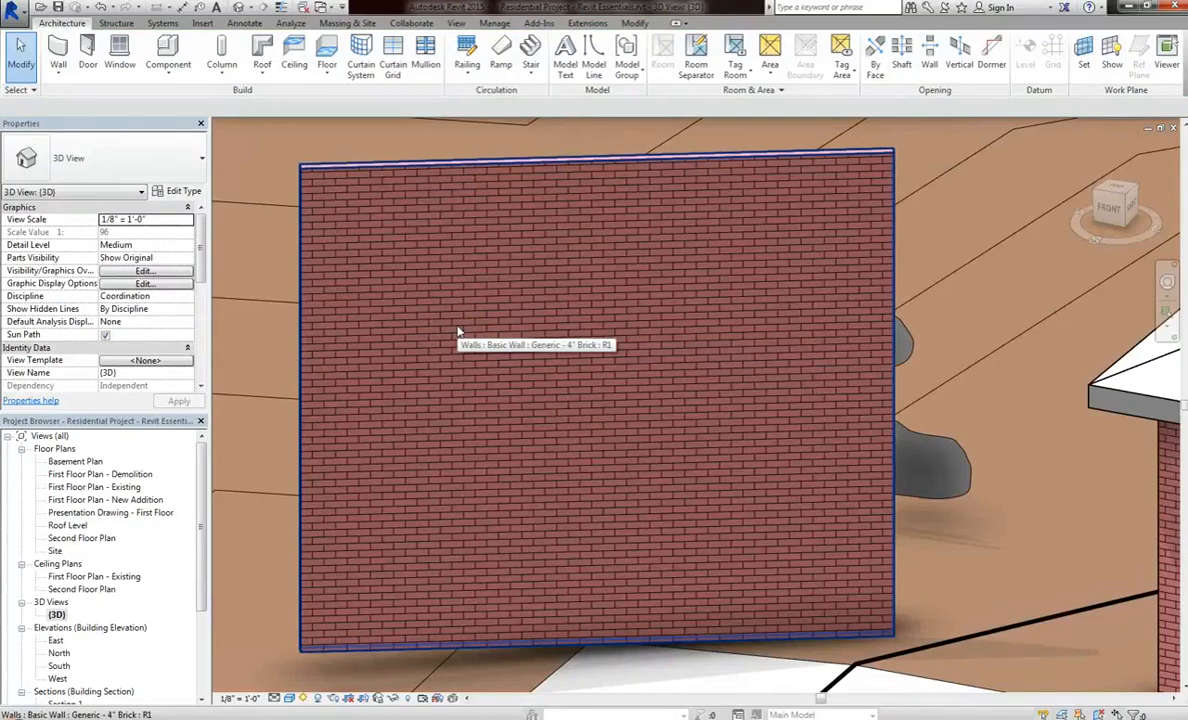
# Step: Paint the front face of the new brick wall with the Copper material
pyautogui.click(638, 23)
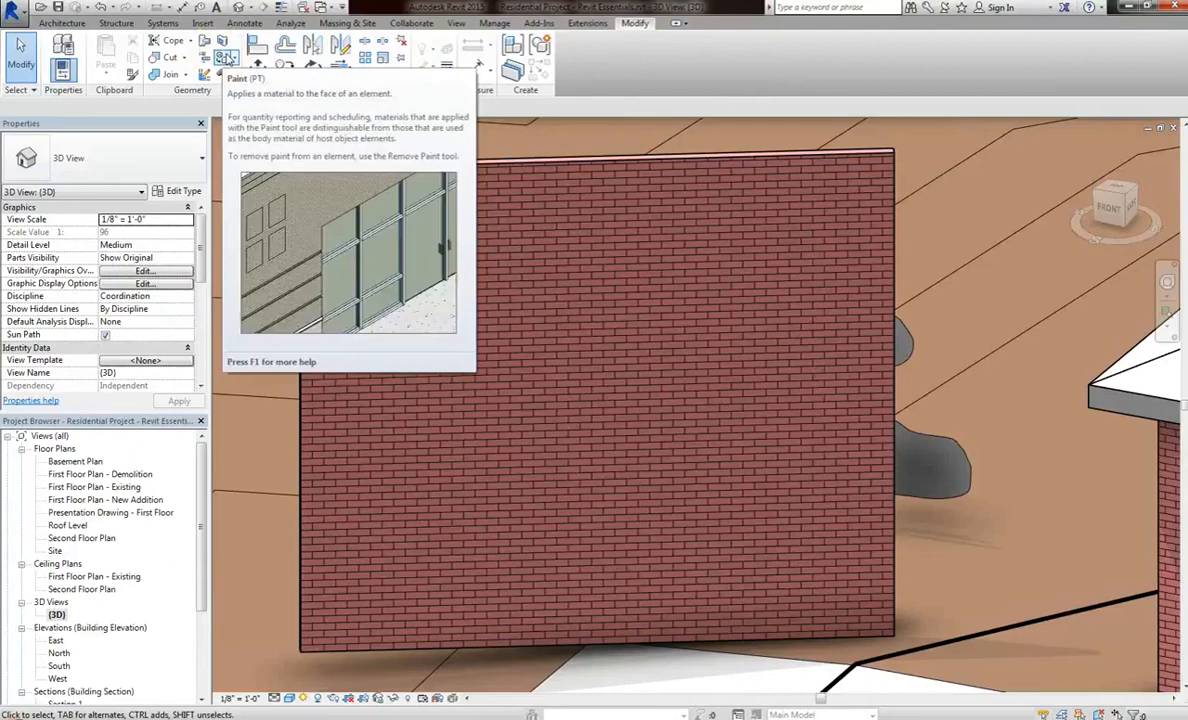
pyautogui.click(227, 58)
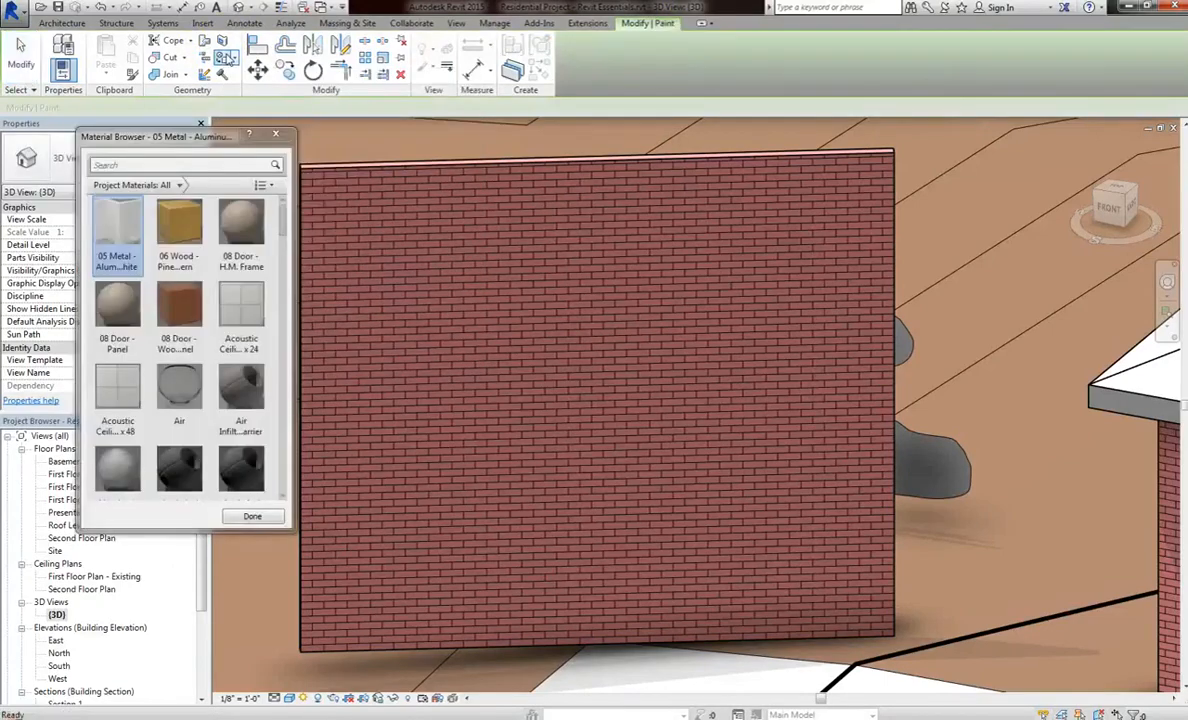
pyautogui.click(283, 290)
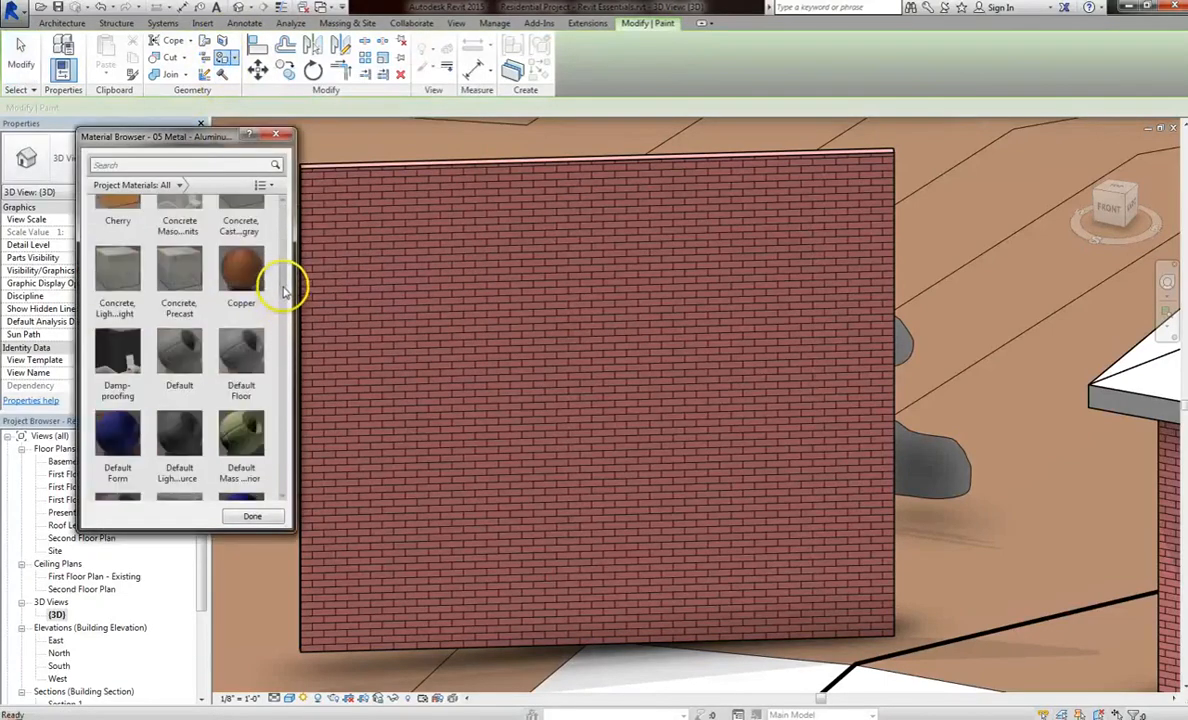
pyautogui.click(245, 270)
pyautogui.click(461, 357)
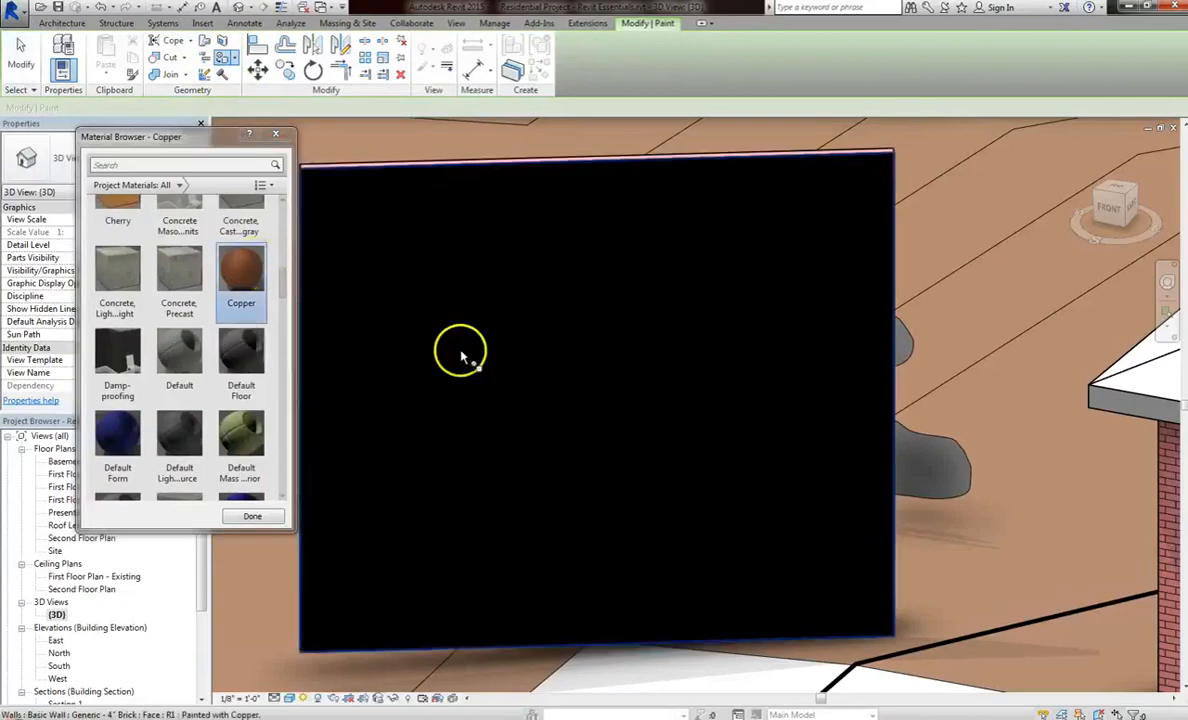
# Step: Set the 3D view's visual style to Realistic while keeping the Paint tool active
pyautogui.click(283, 335)
pyautogui.click(283, 363)
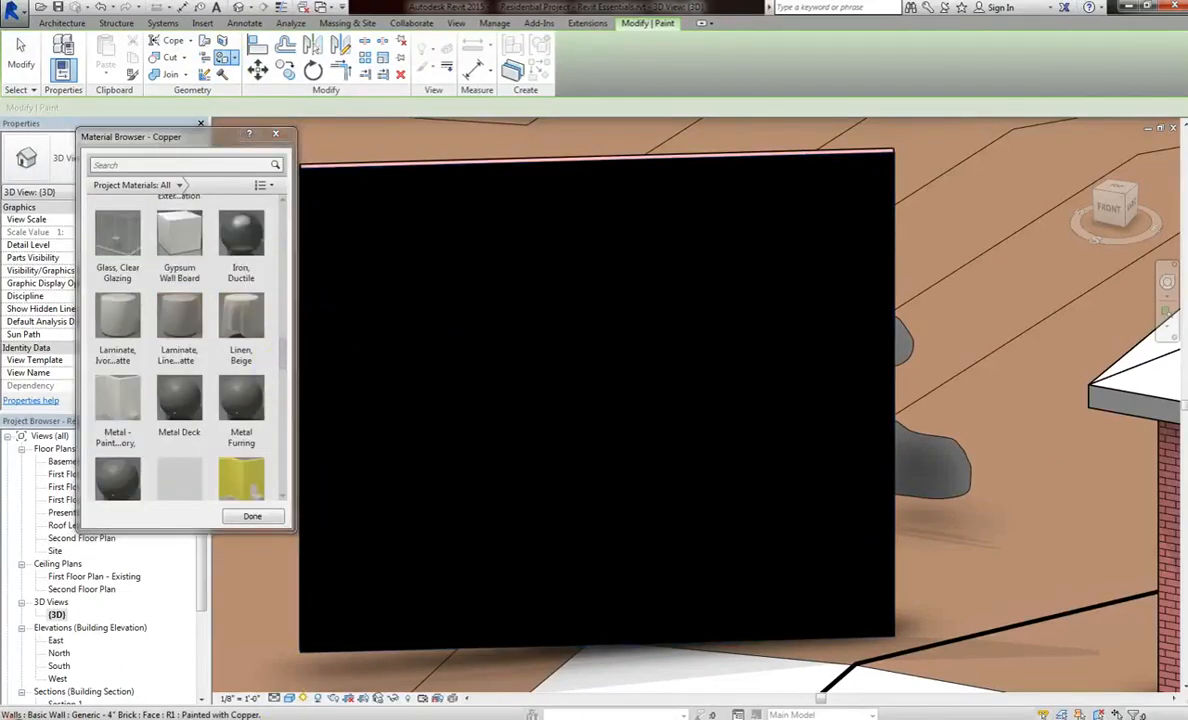
pyautogui.click(289, 700)
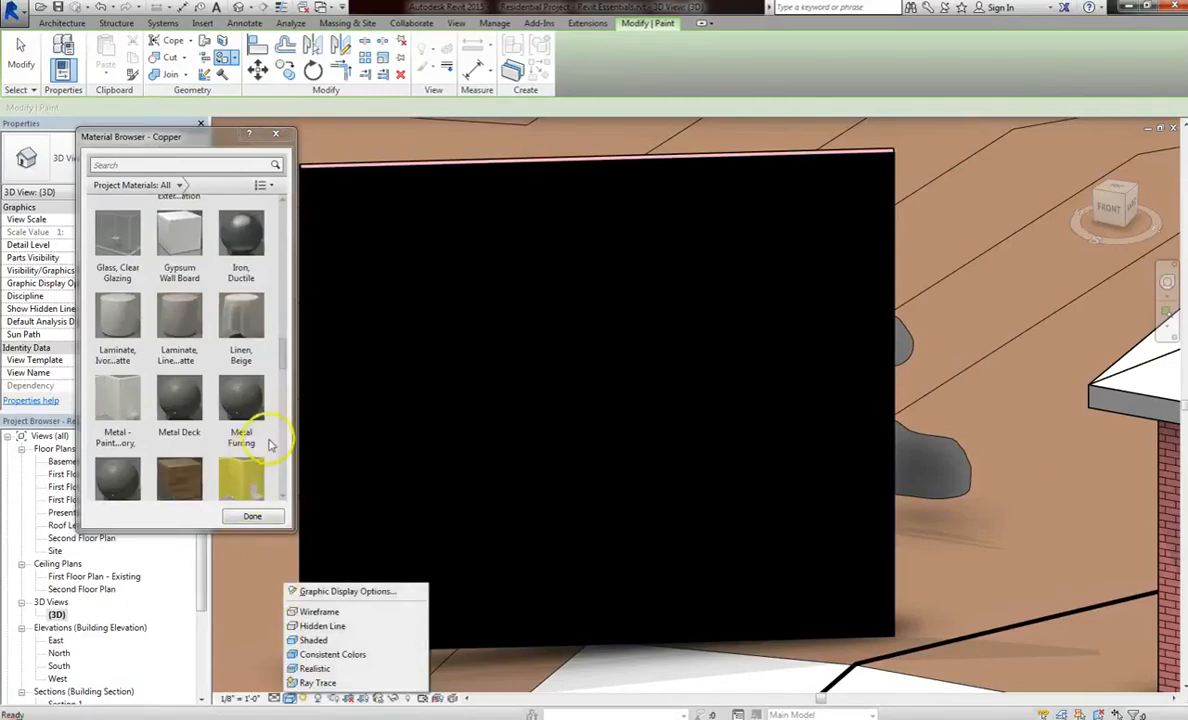
pyautogui.click(314, 669)
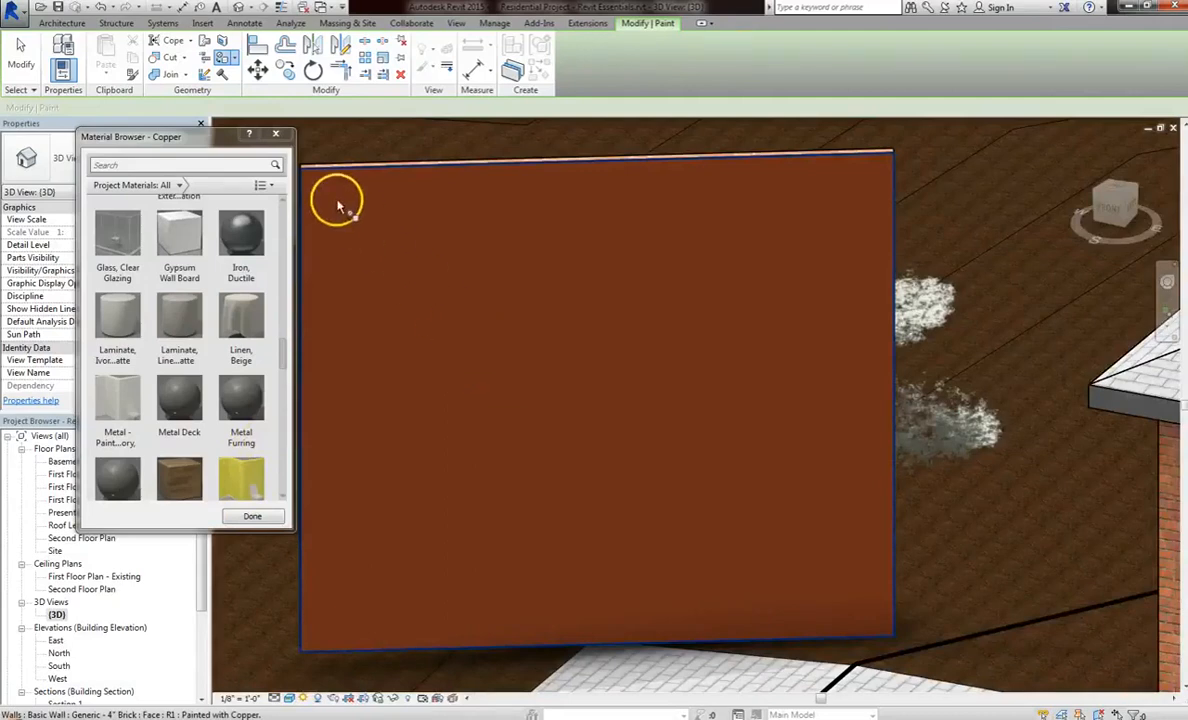
# Step: Paint the wall's front face with the Oak Flooring material
pyautogui.moveTo(282, 357); pyautogui.dragTo(287, 378)
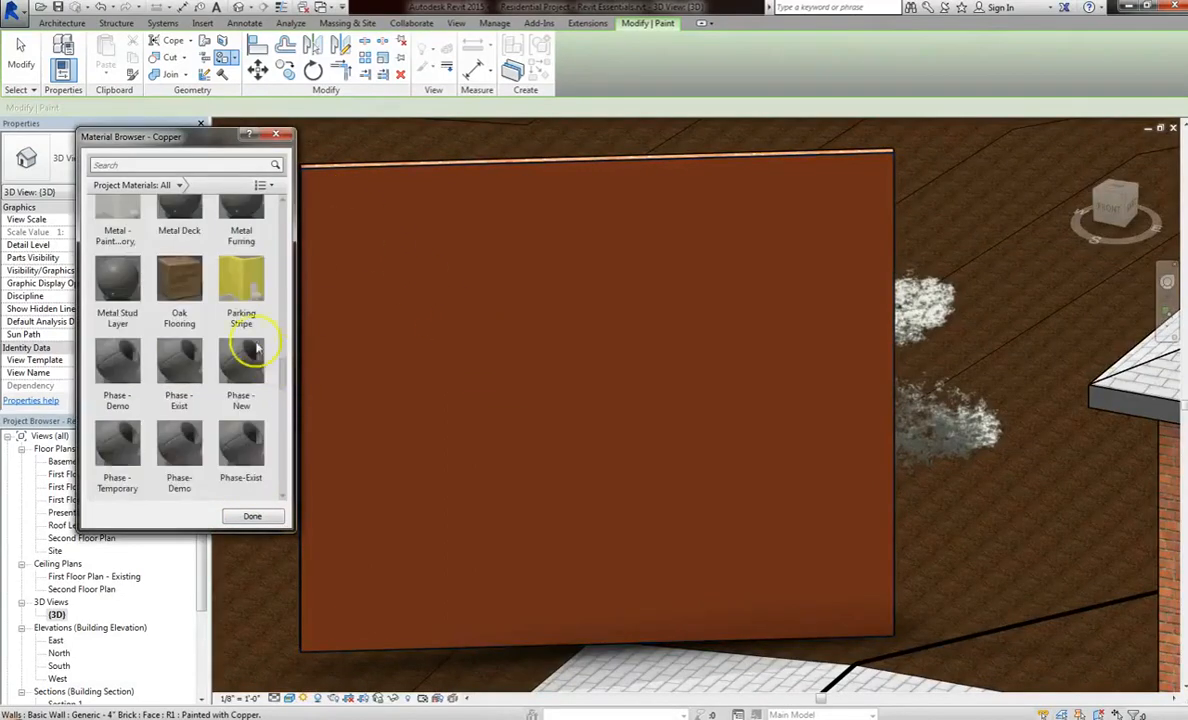
pyautogui.click(179, 280)
pyautogui.click(505, 318)
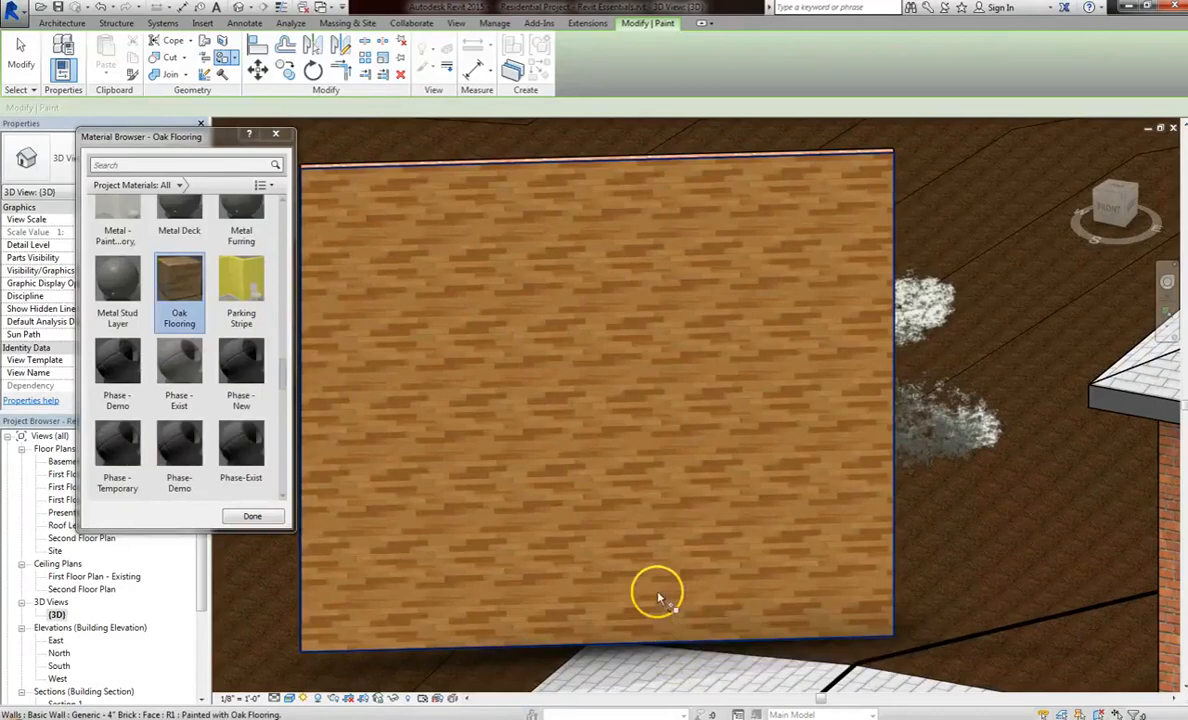
# Step: Paint the wall's front face with the Tile, Porcelain, 4in material
pyautogui.scroll(1, 225, 217)
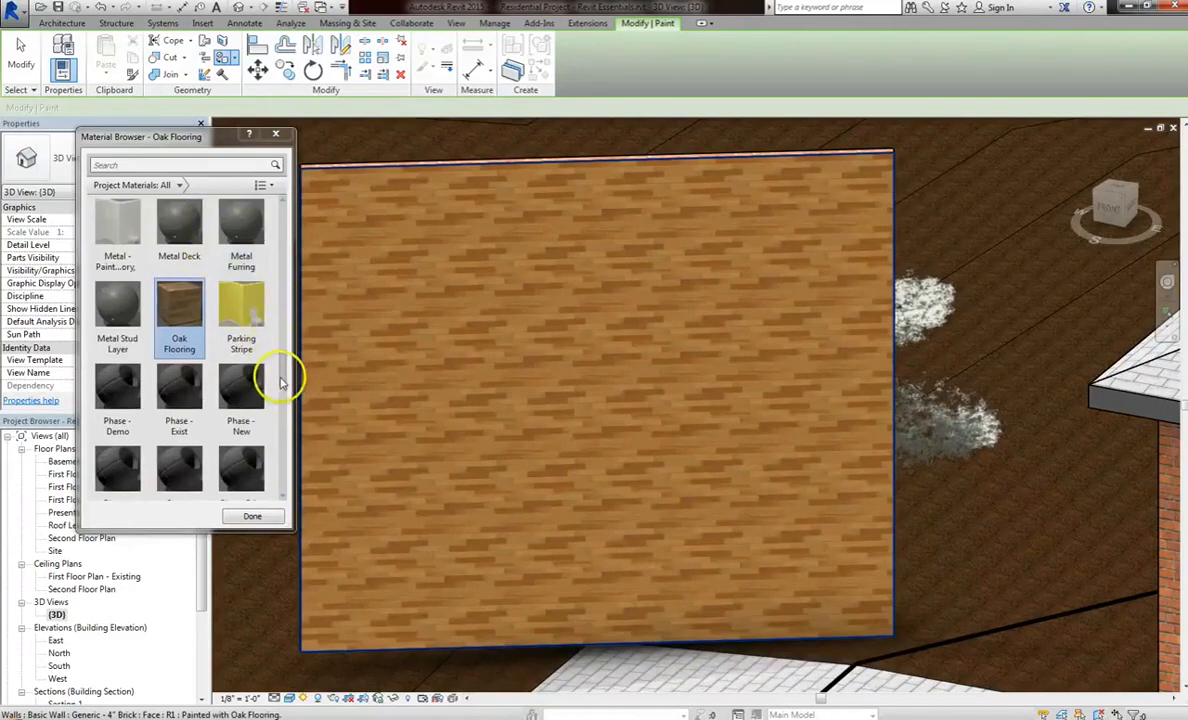
pyautogui.moveTo(282, 383); pyautogui.dragTo(282, 445)
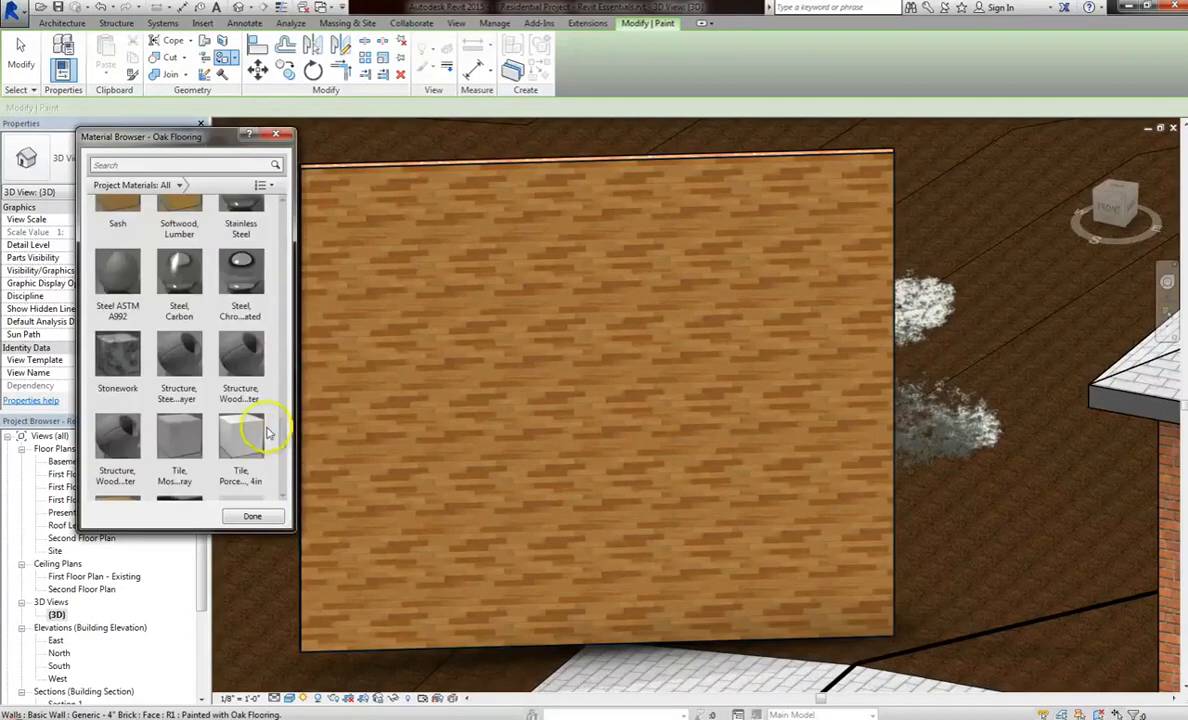
pyautogui.click(244, 428)
pyautogui.click(578, 440)
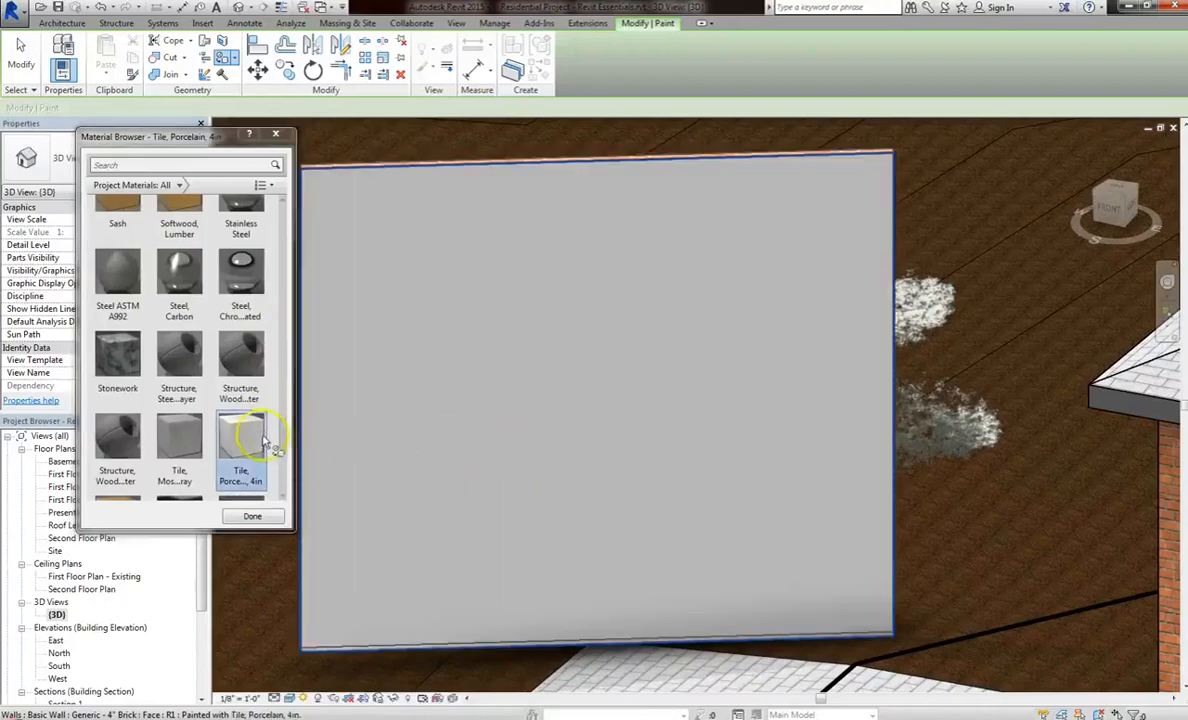
# Step: Paint the wall's front face with Tile, Mosaic, Gray and finish the Paint tool
pyautogui.click(179, 432)
pyautogui.click(475, 458)
pyautogui.scroll(5, 390, 483)
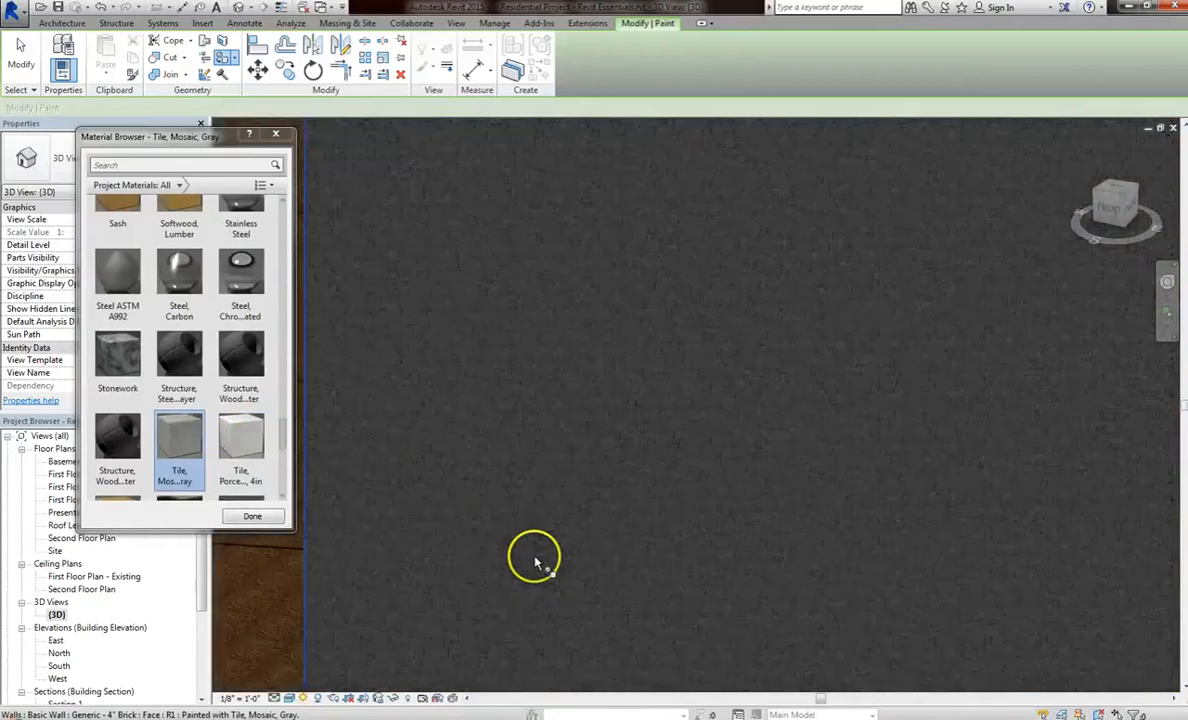
pyautogui.scroll(-4, 533, 560)
pyautogui.press('Escape')
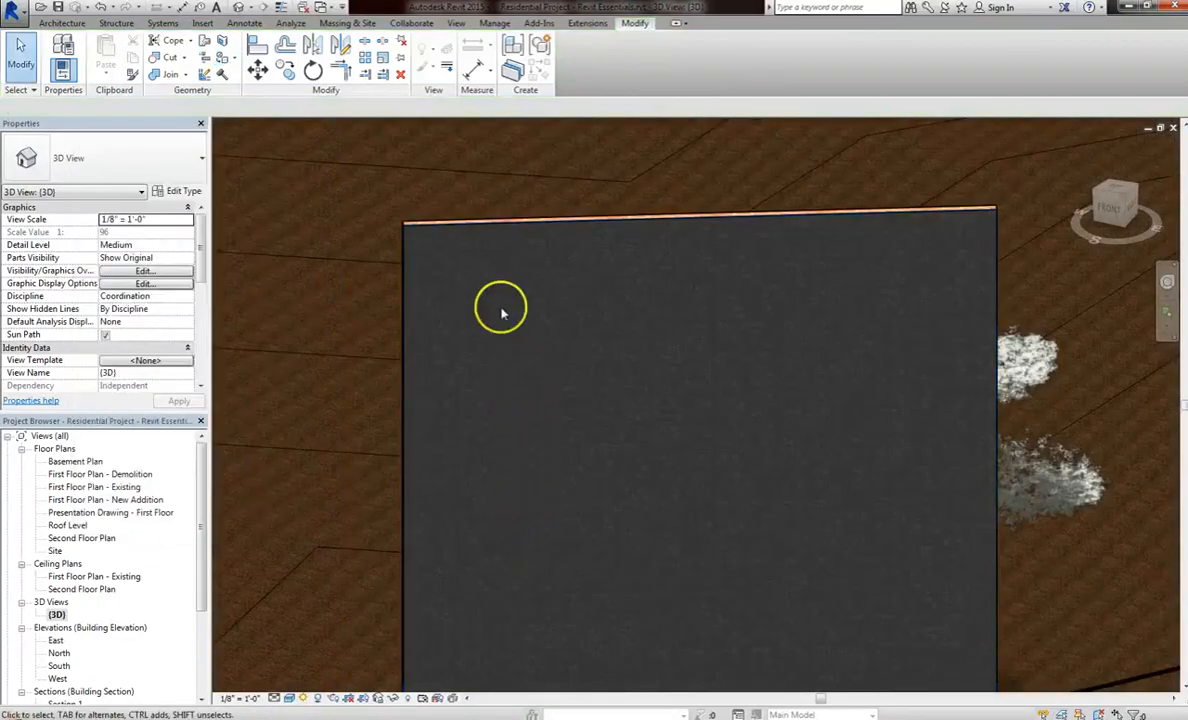
# Step: Select the painted wall and open the layer structure of its type, keeping the wall in sight
pyautogui.click(232, 60)
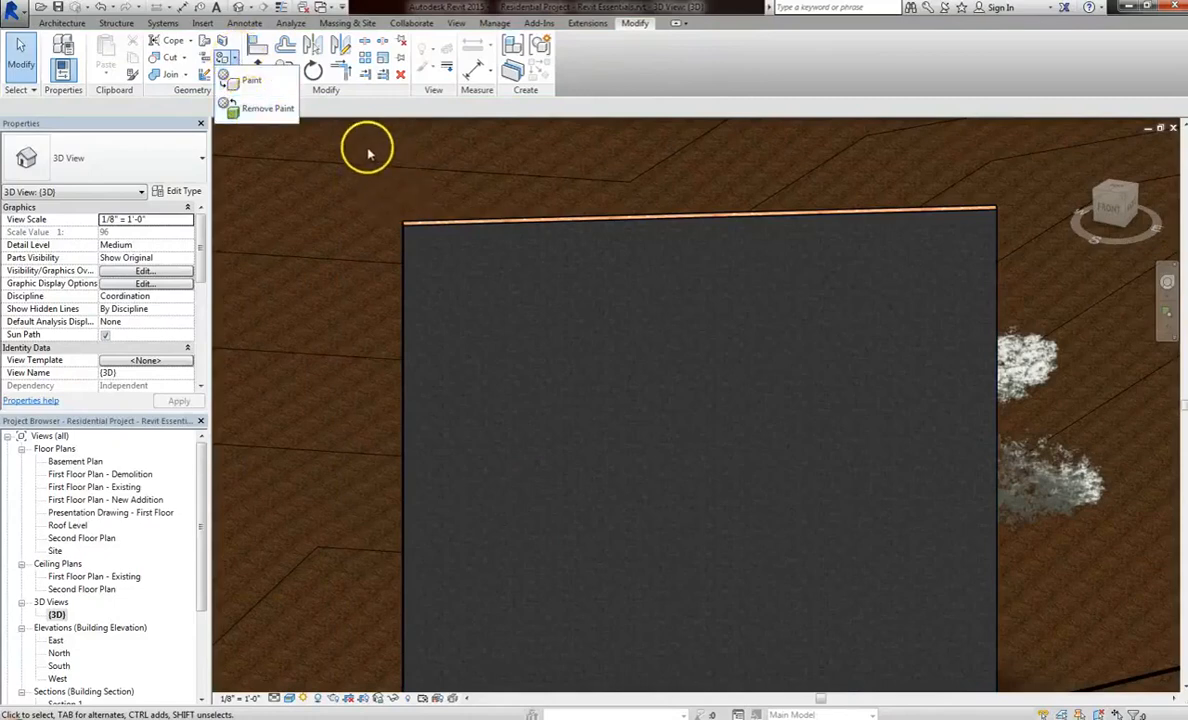
pyautogui.click(457, 219)
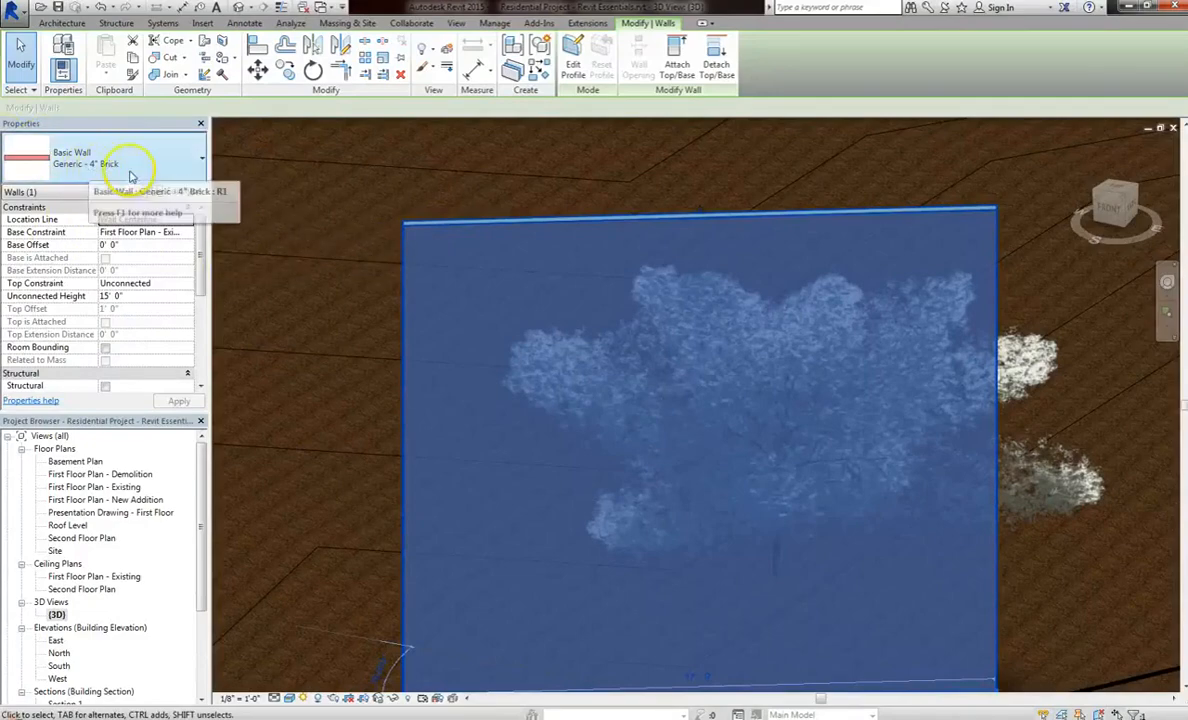
pyautogui.click(172, 192)
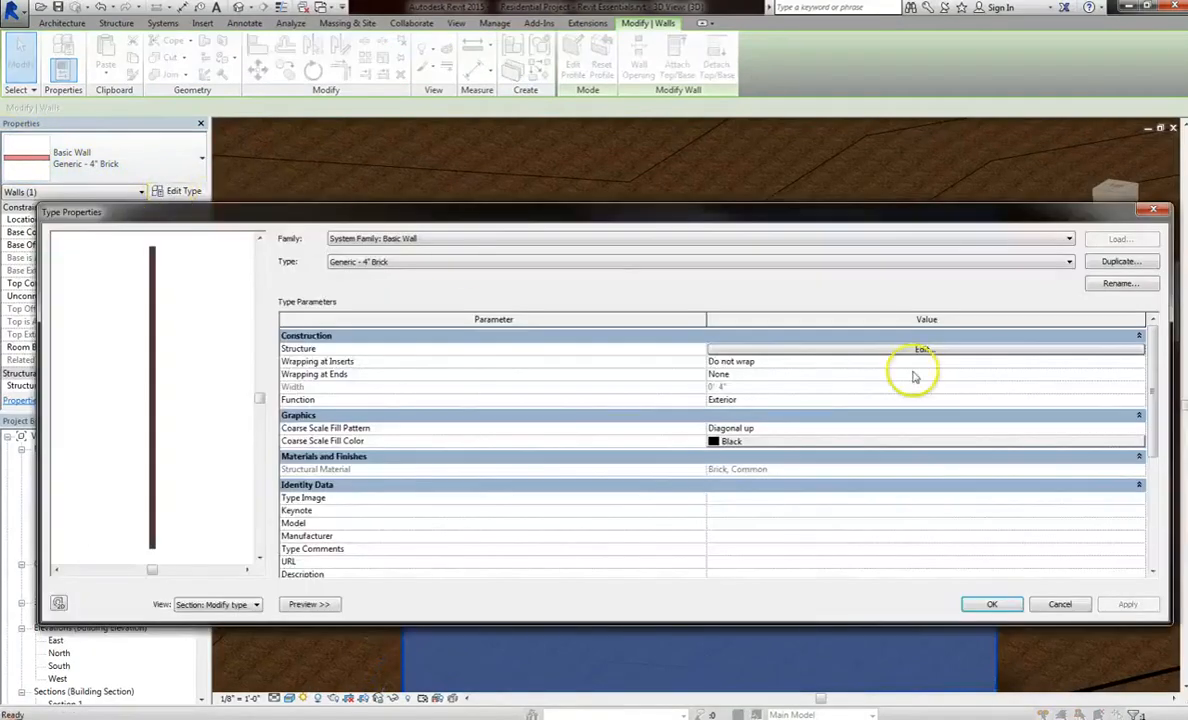
pyautogui.click(853, 349)
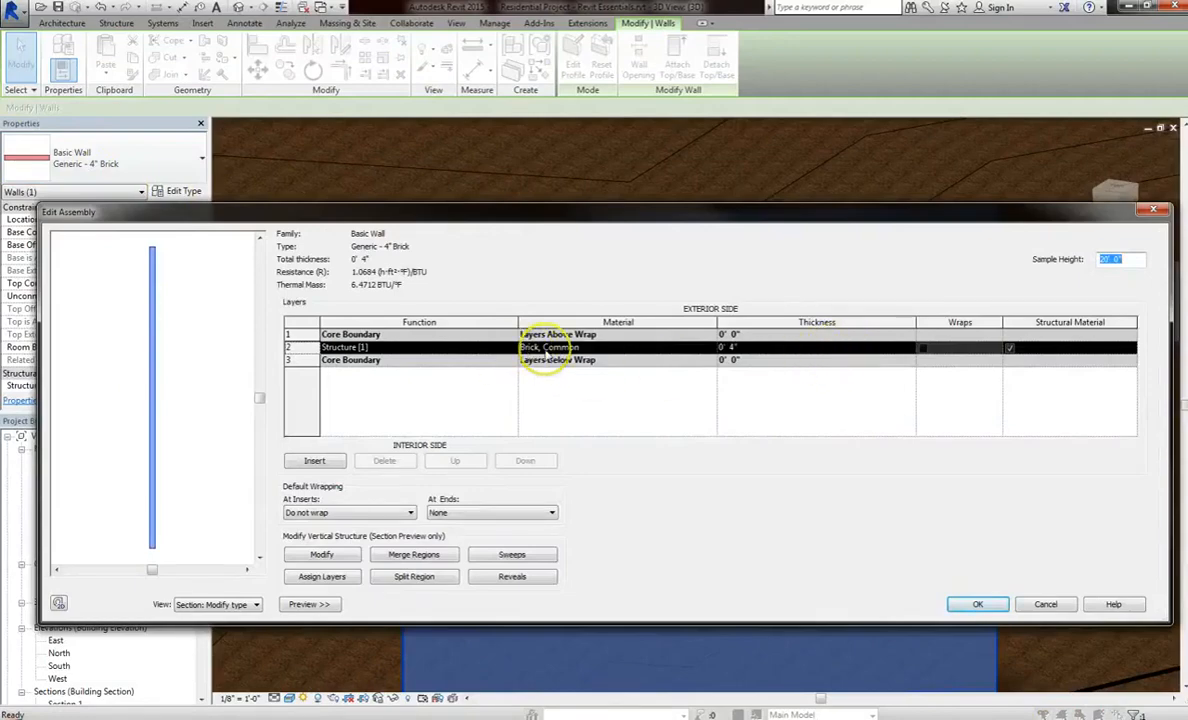
pyautogui.moveTo(605, 213); pyautogui.dragTo(607, 294)
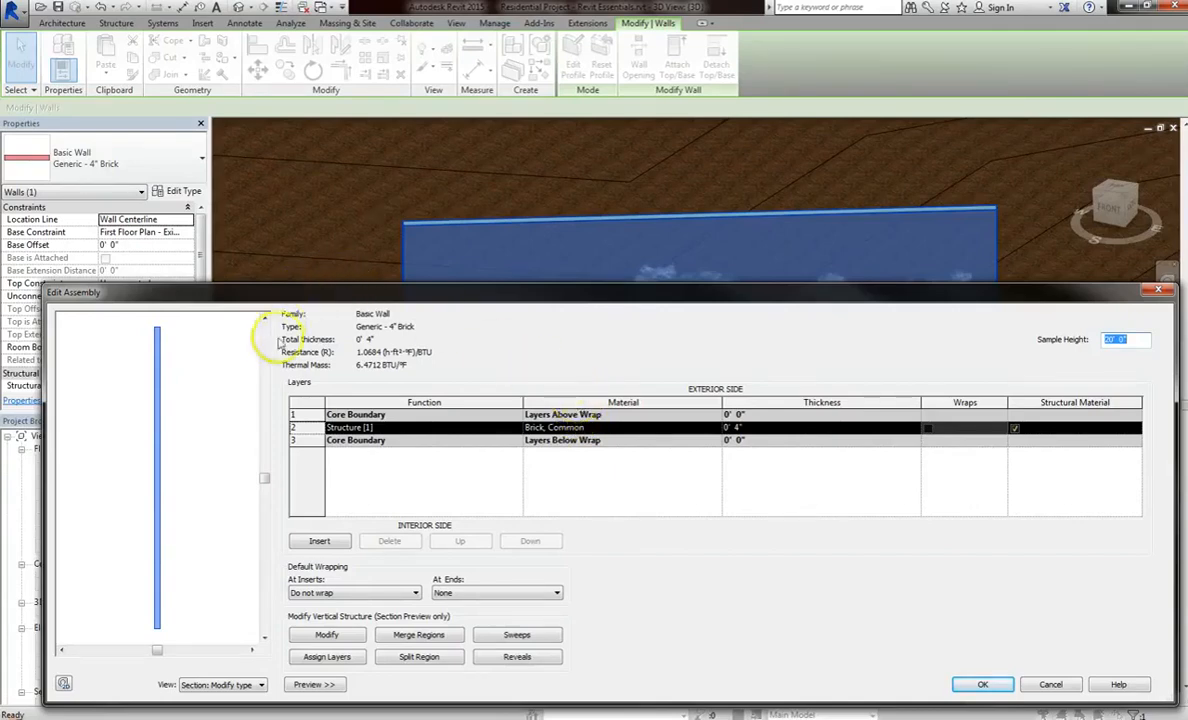
# Step: Examine the thermal properties of the structure layer's Brick, Common material and close the material browser
pyautogui.click(713, 429)
pyautogui.click(714, 428)
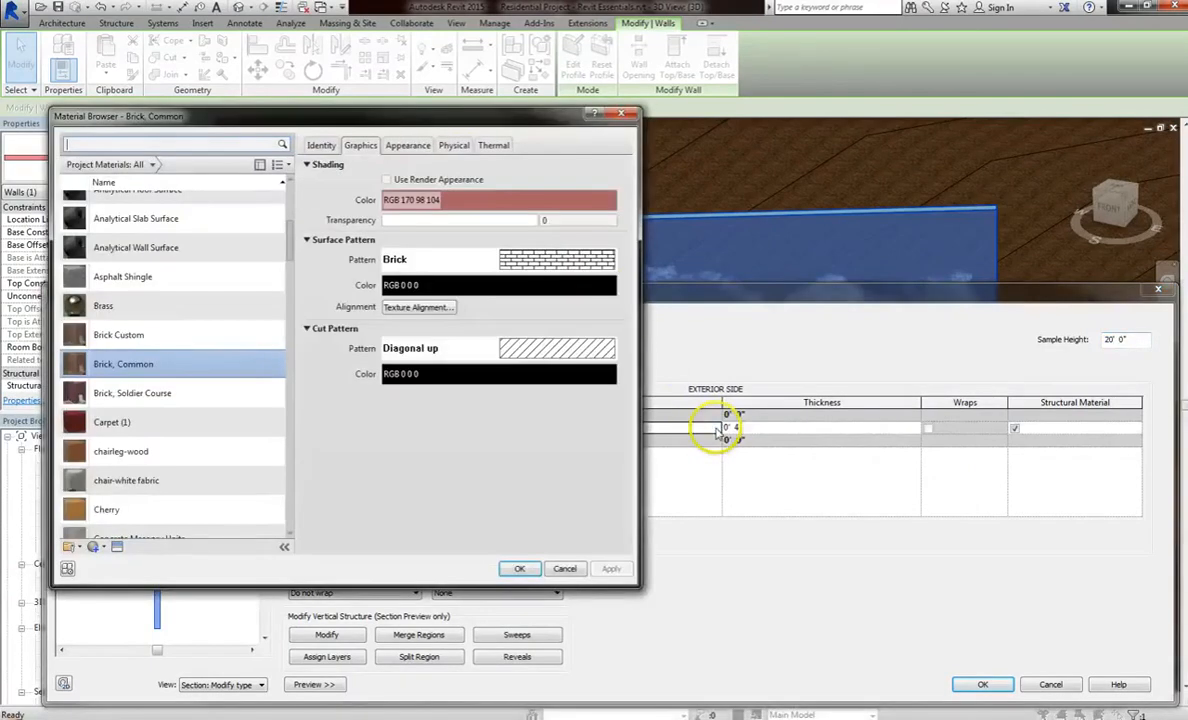
pyautogui.moveTo(458, 123); pyautogui.dragTo(493, 191)
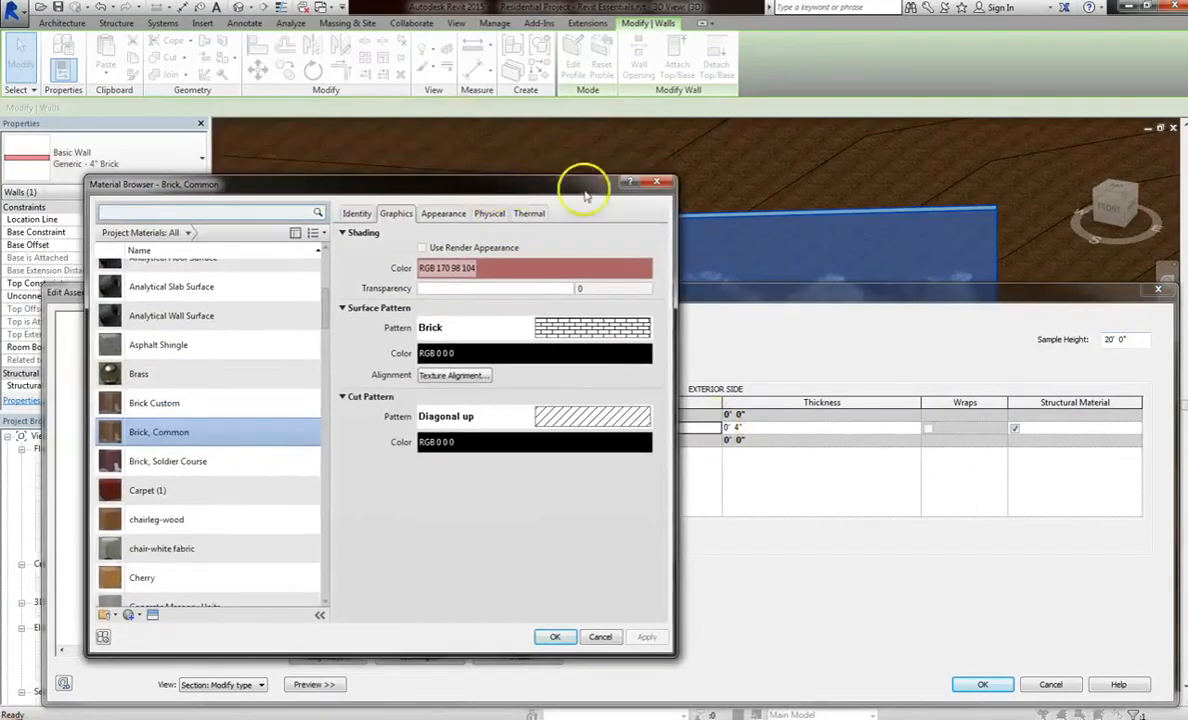
pyautogui.click(658, 181)
pyautogui.click(716, 428)
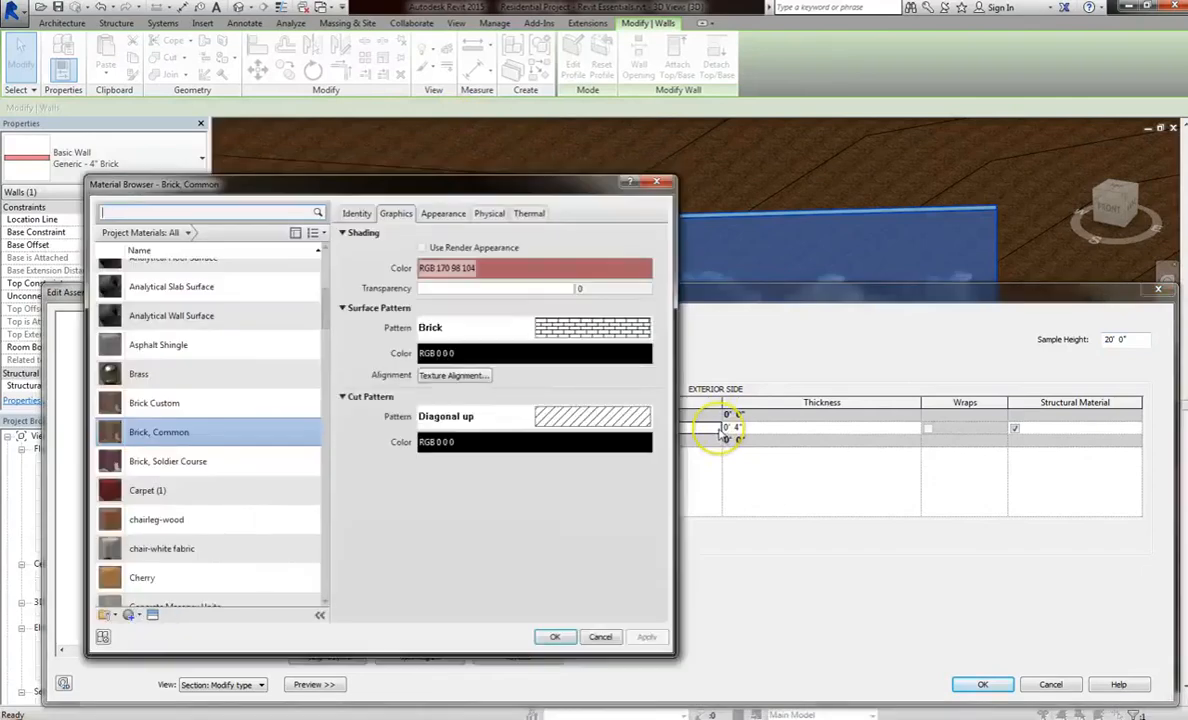
pyautogui.click(528, 216)
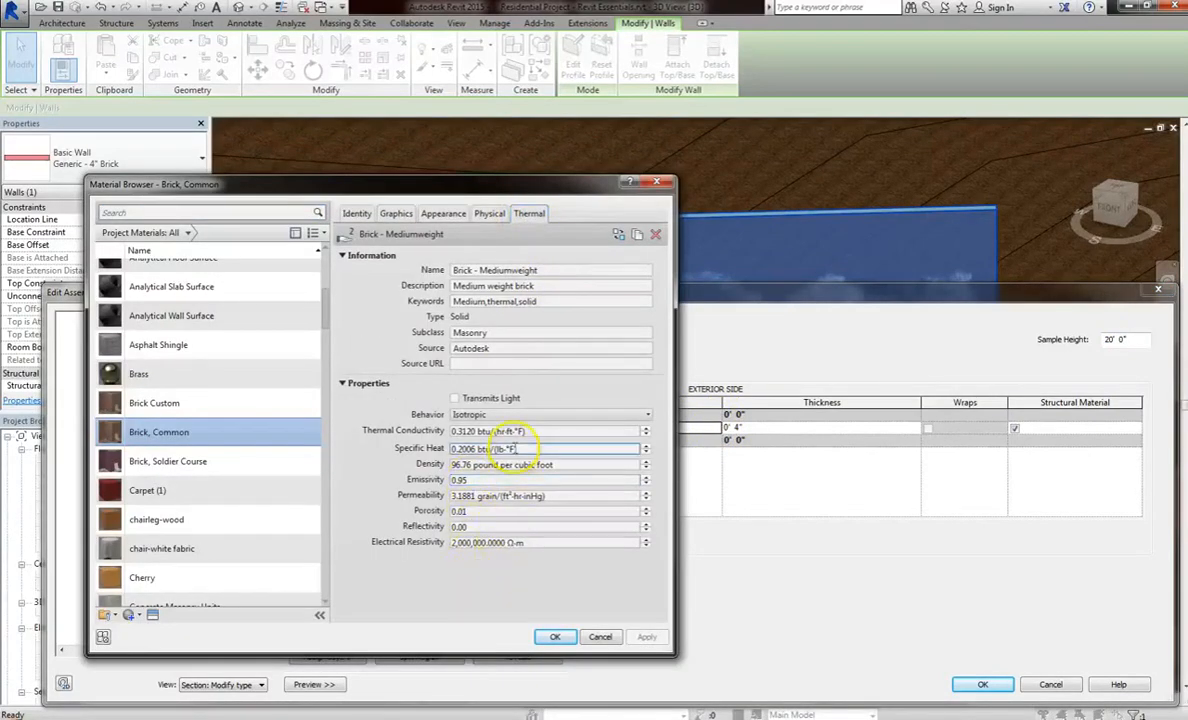
pyautogui.click(656, 181)
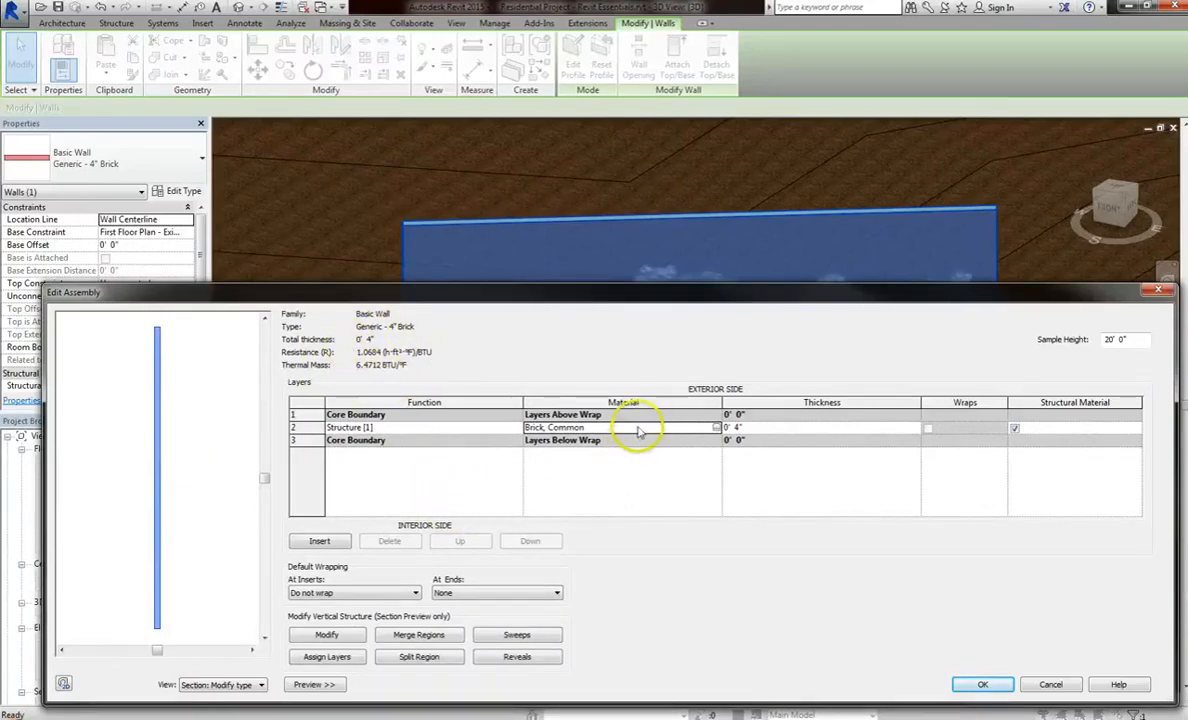
# Step: Set the material of the wall type's structure layer to Brass
pyautogui.click(716, 428)
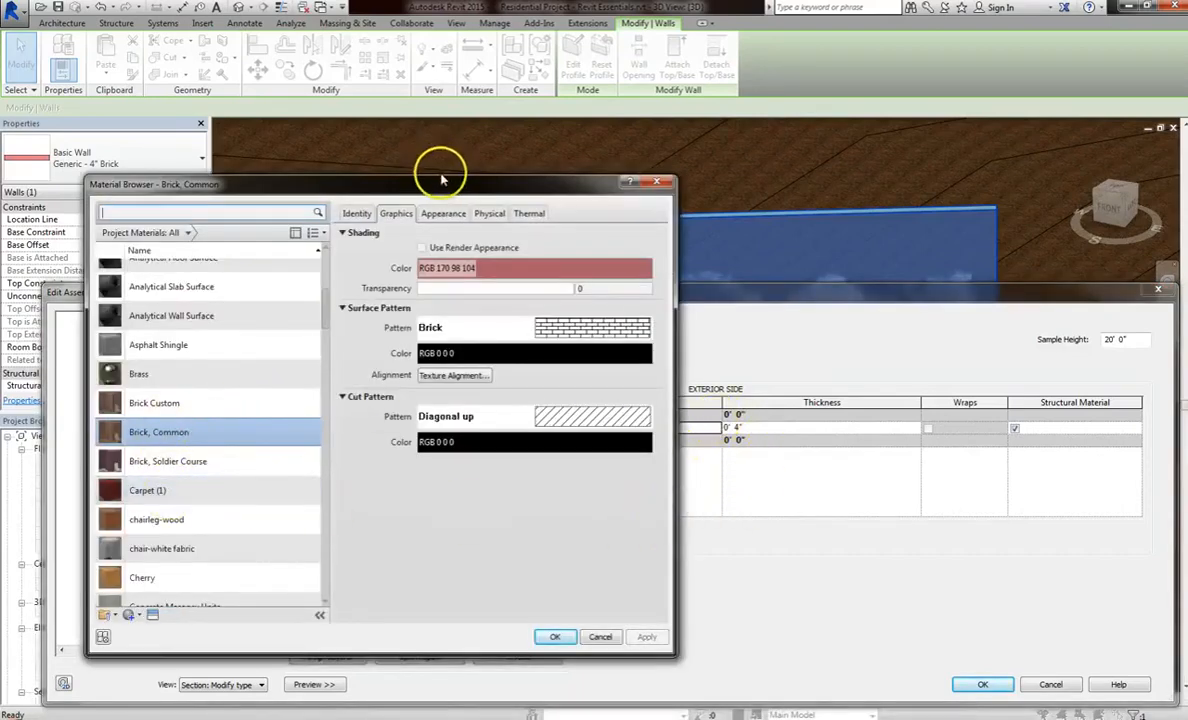
pyautogui.click(142, 373)
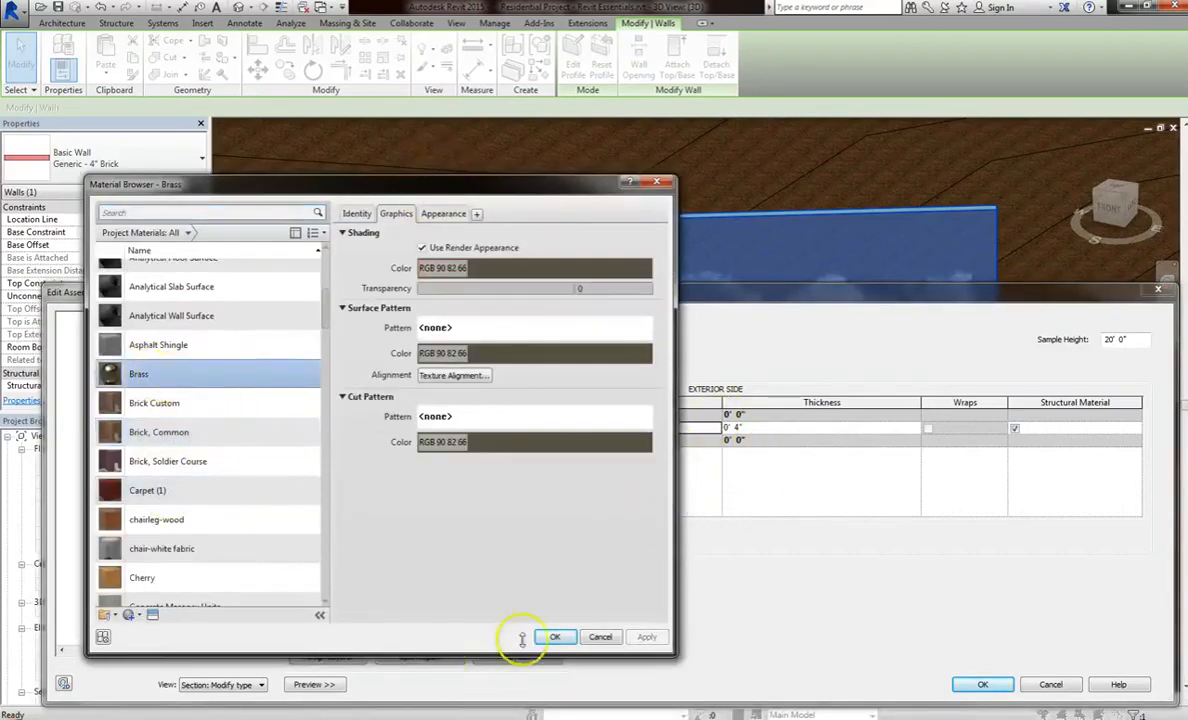
pyautogui.moveTo(467, 185); pyautogui.dragTo(951, 96)
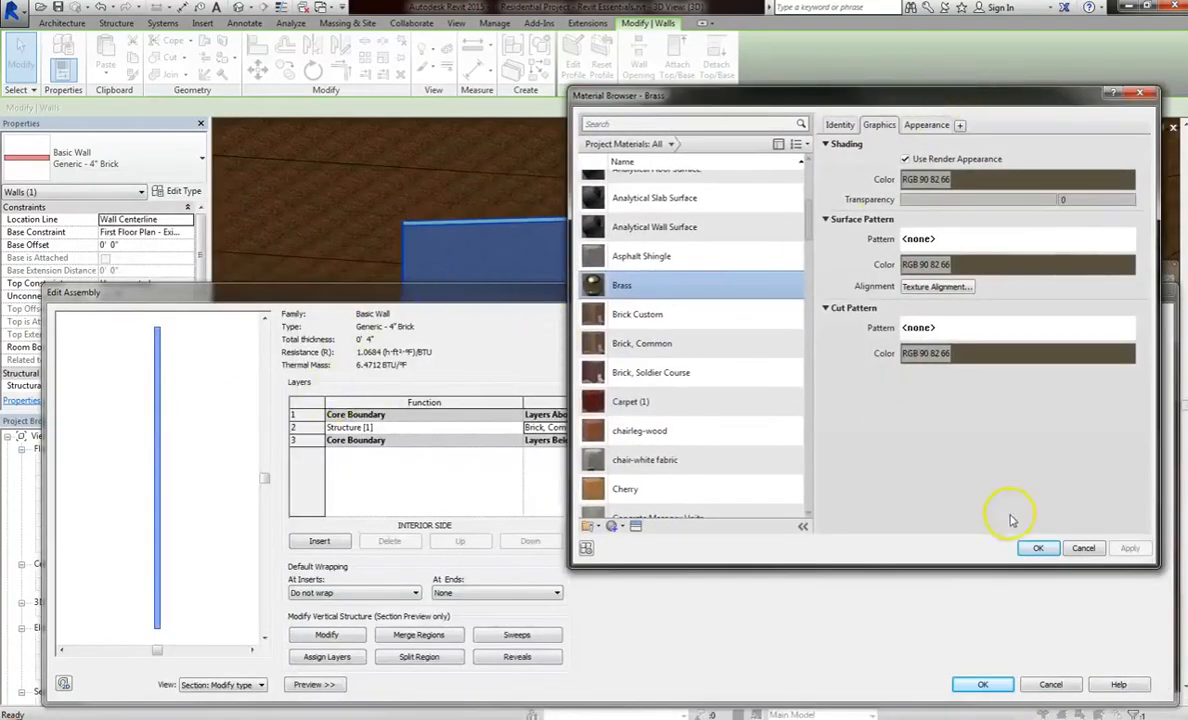
pyautogui.click(1039, 549)
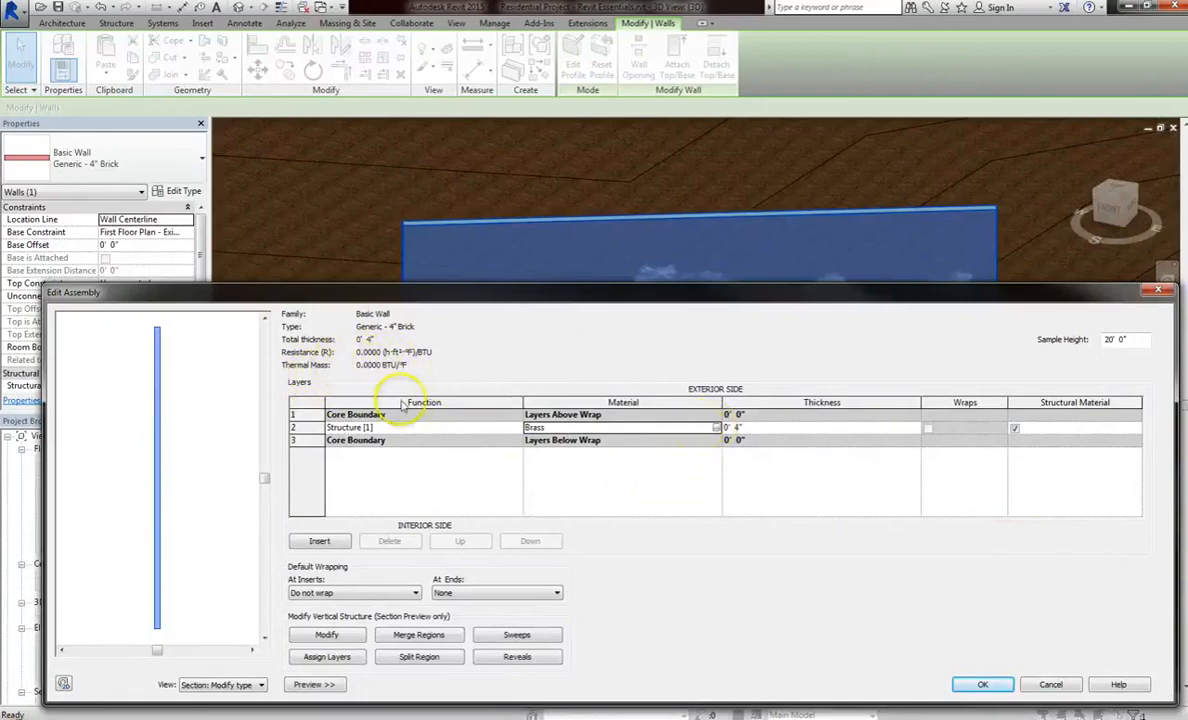
# Step: Set the structure layer's material to Brick, Common, accept the wall type's settings and deselect the wall
pyautogui.click(717, 427)
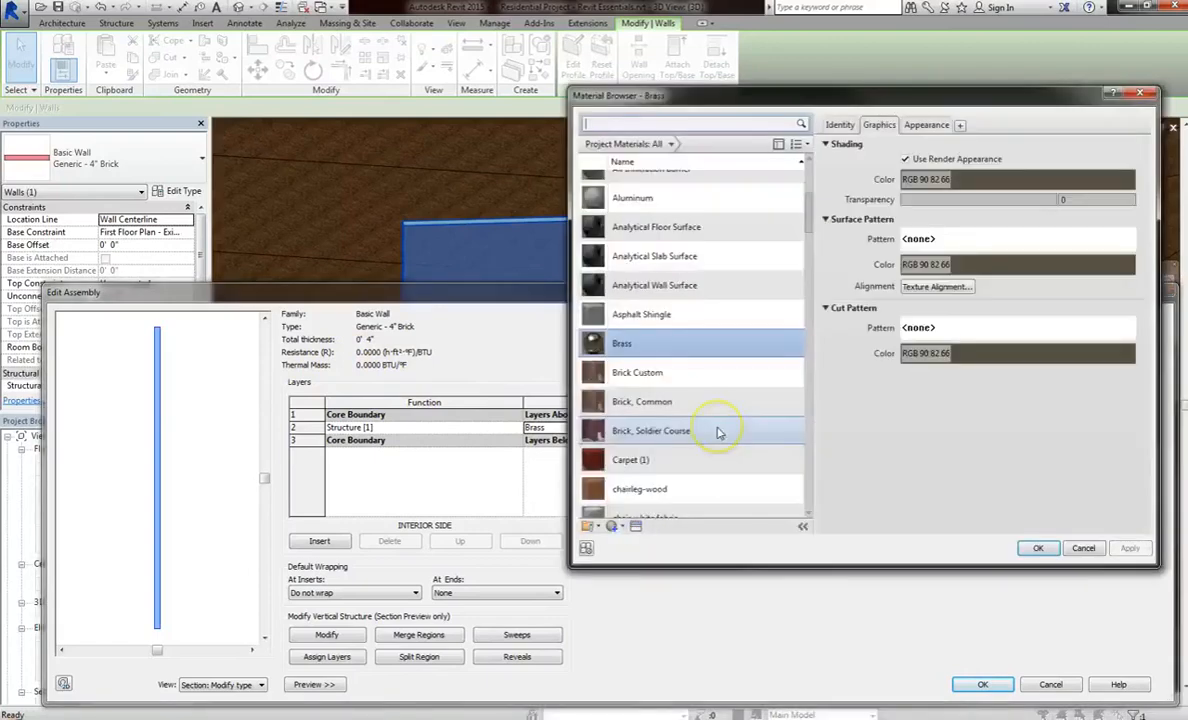
pyautogui.click(652, 430)
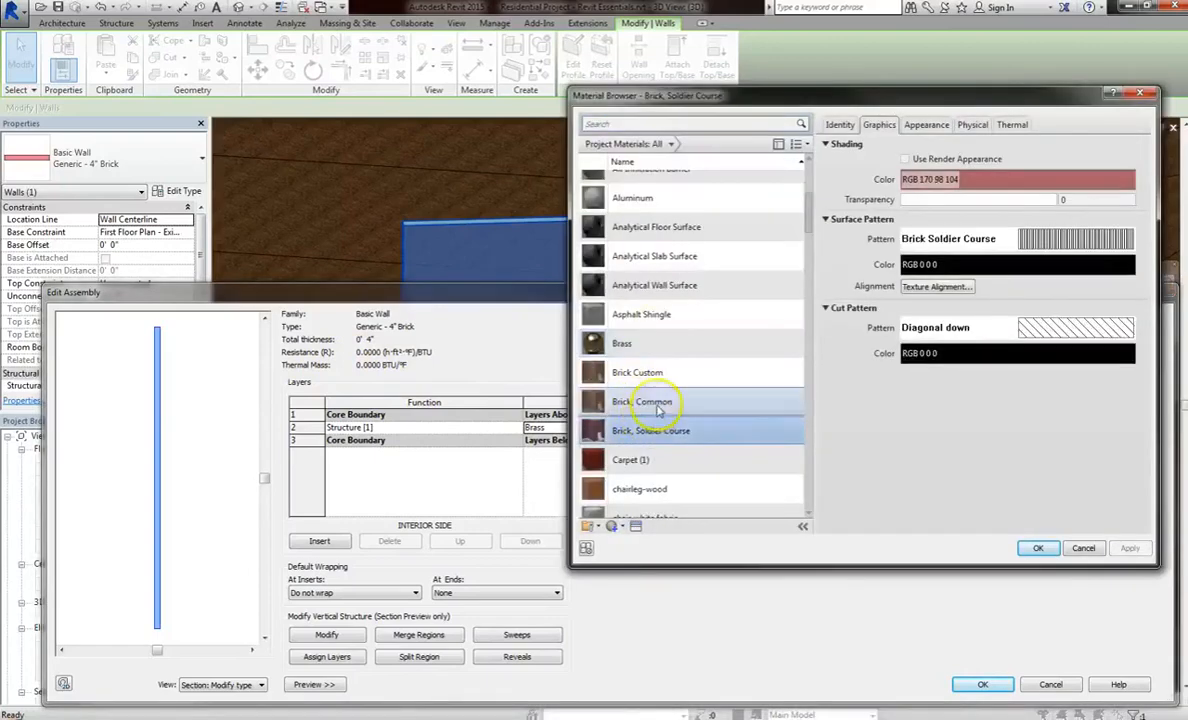
pyautogui.click(648, 401)
pyautogui.click(1035, 548)
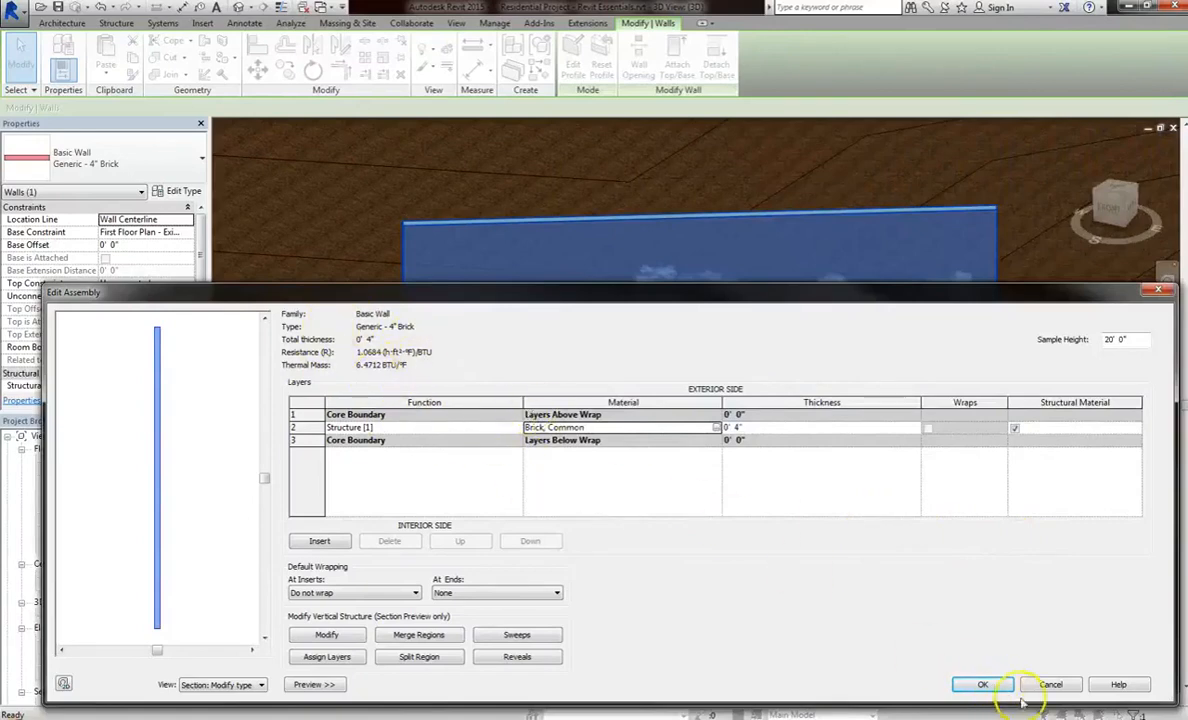
pyautogui.click(983, 686)
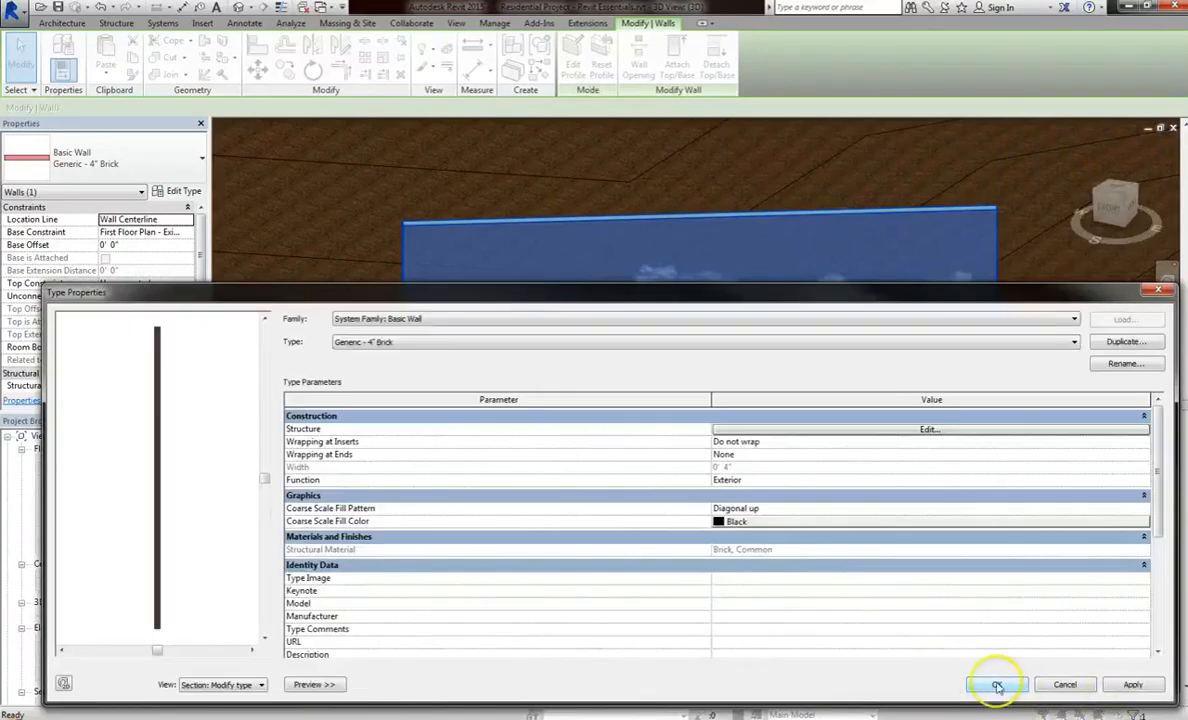
pyautogui.click(990, 685)
pyautogui.click(636, 207)
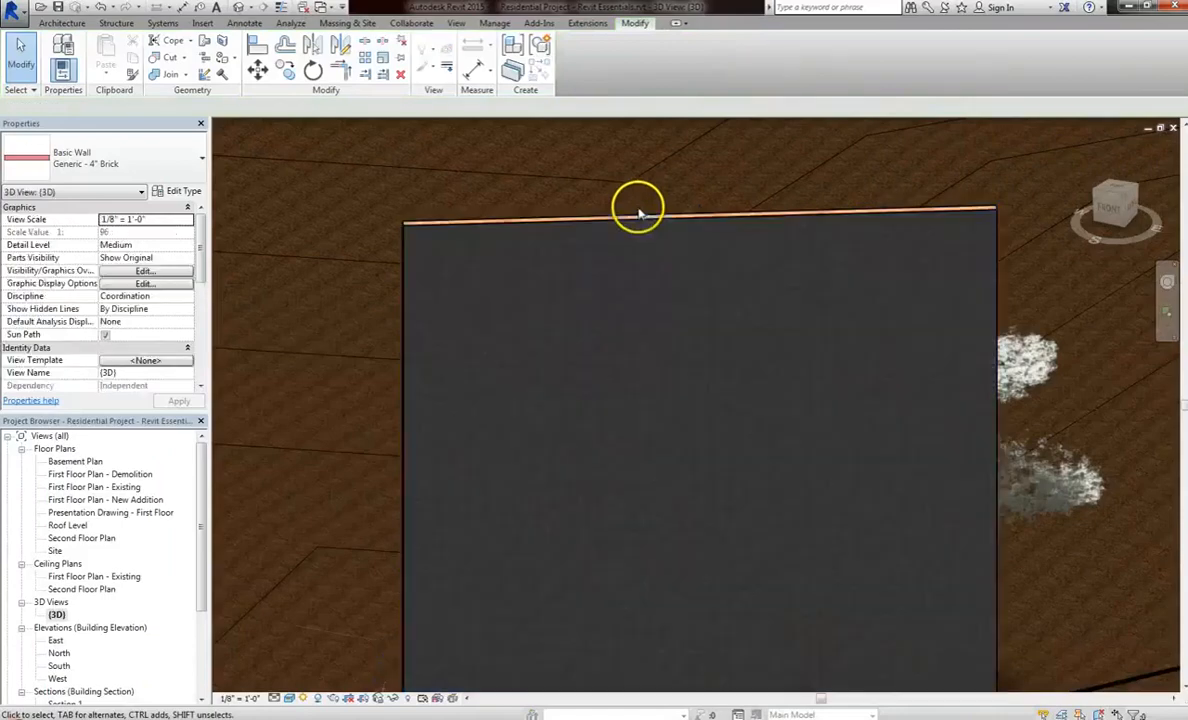
# Step: Remove the painted mosaic tile material from the wall's front face
pyautogui.scroll(4, 437, 217)
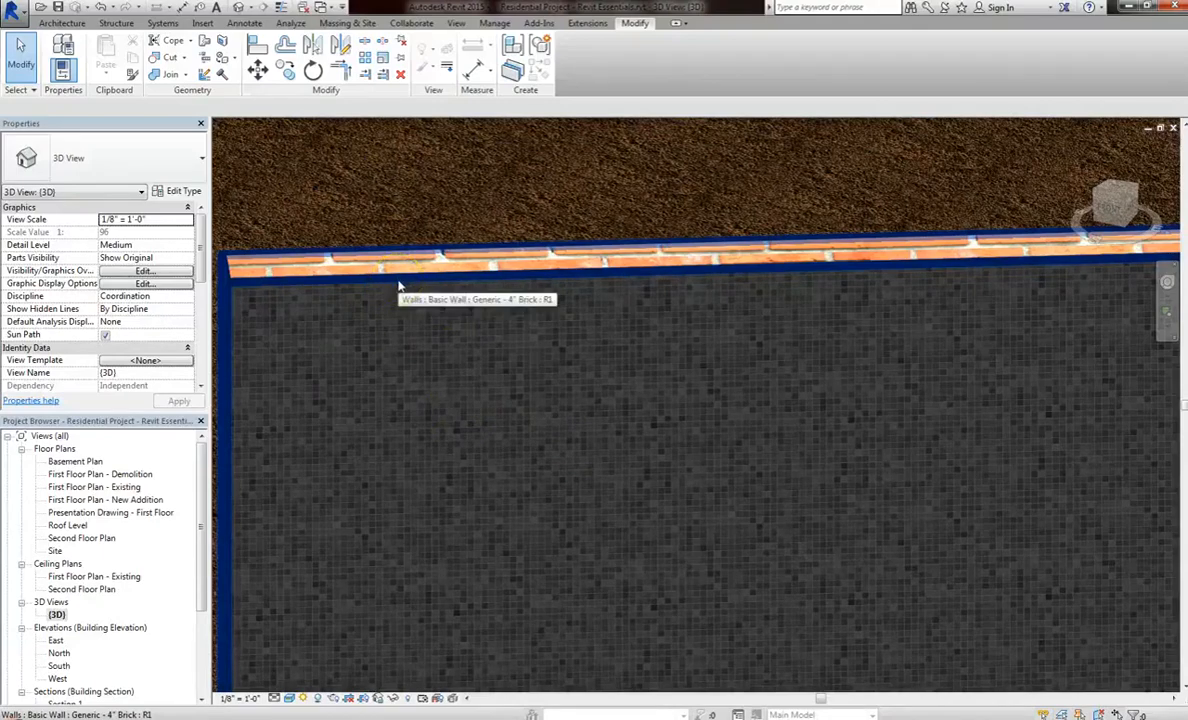
pyautogui.click(236, 61)
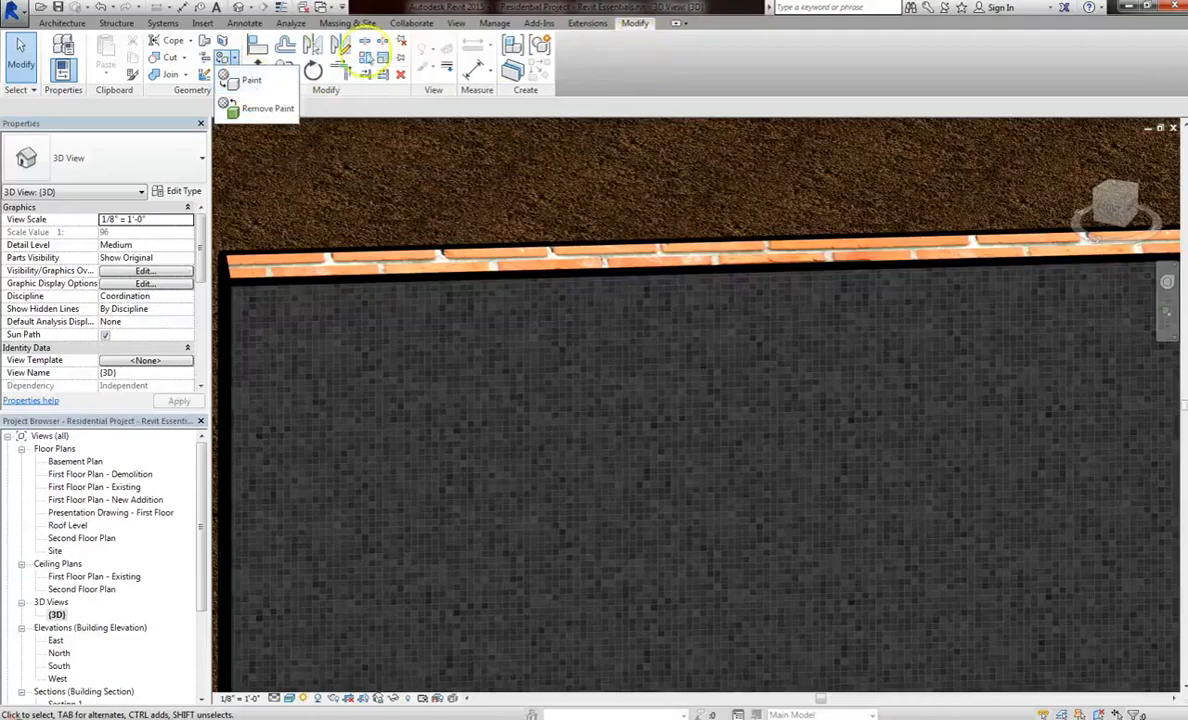
pyautogui.click(238, 80)
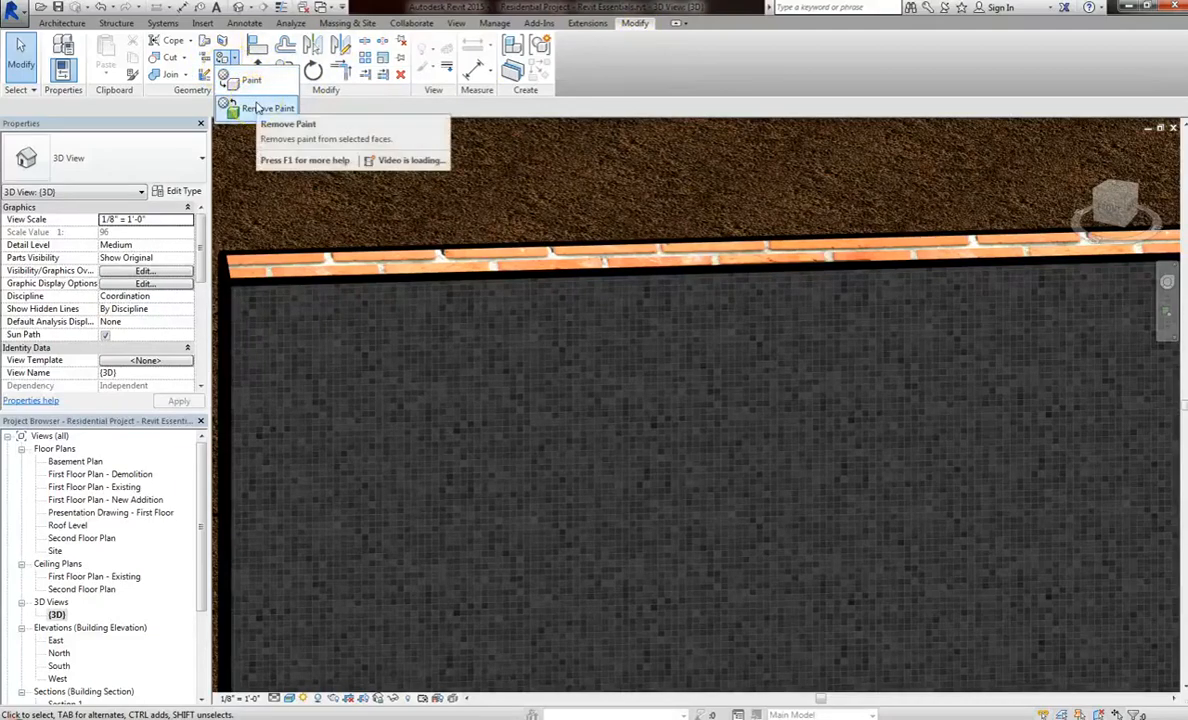
pyautogui.click(257, 107)
pyautogui.click(390, 280)
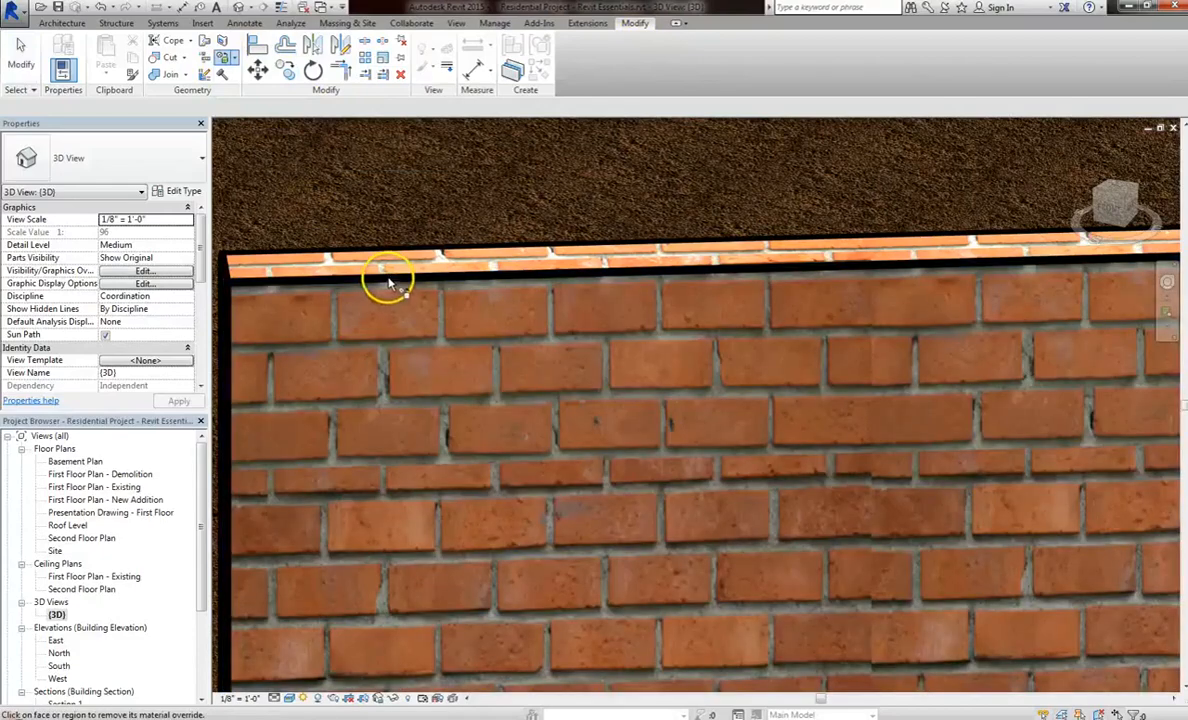
# Step: Select the wall, open its type's layer structure and browse the materials for the structure layer
pyautogui.scroll(-2, 480, 370)
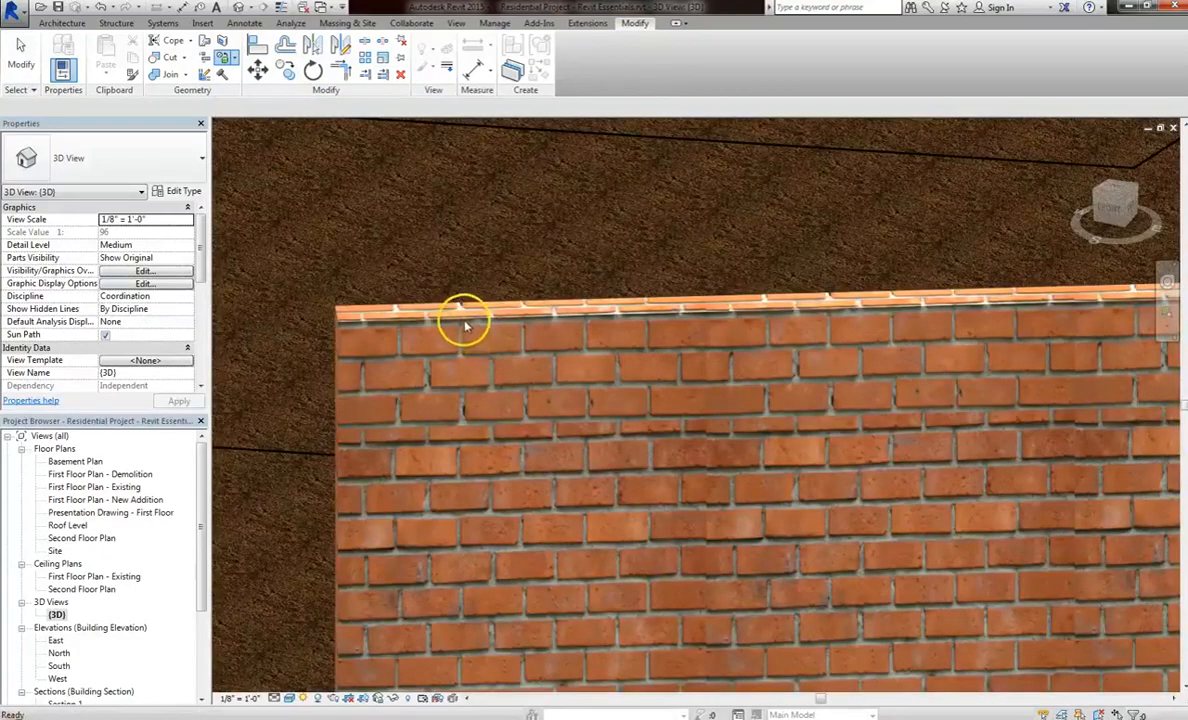
pyautogui.scroll(-2, 461, 342)
pyautogui.click(461, 340)
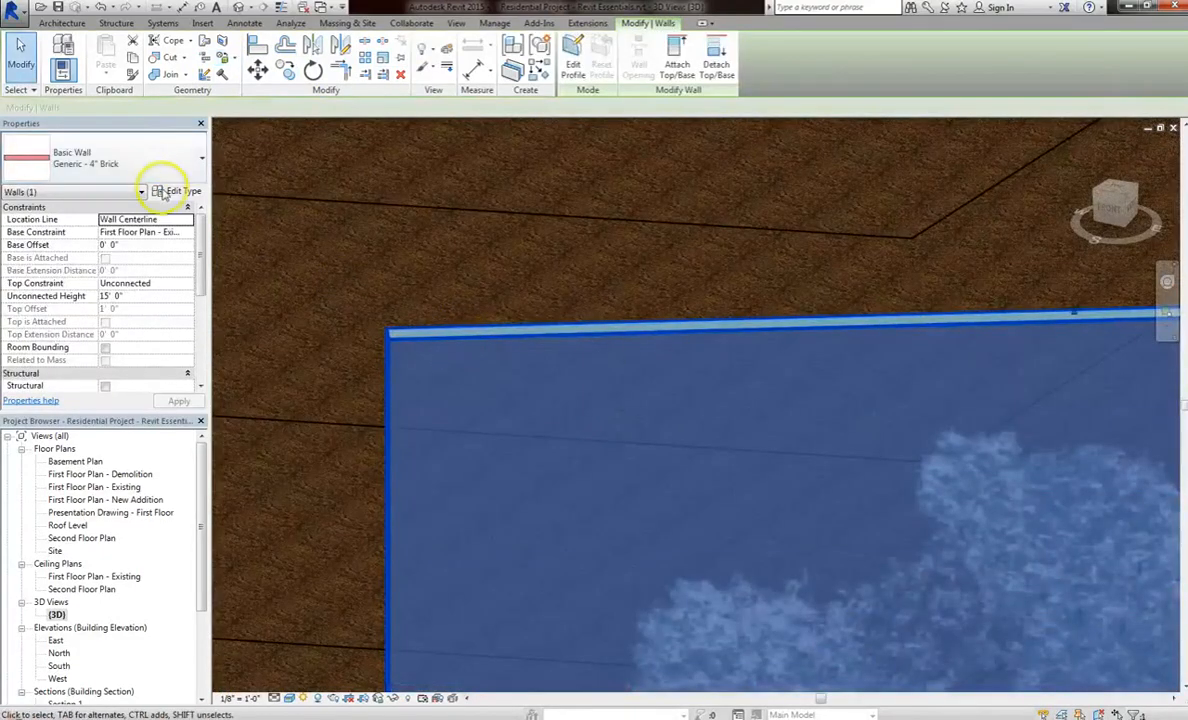
pyautogui.click(168, 191)
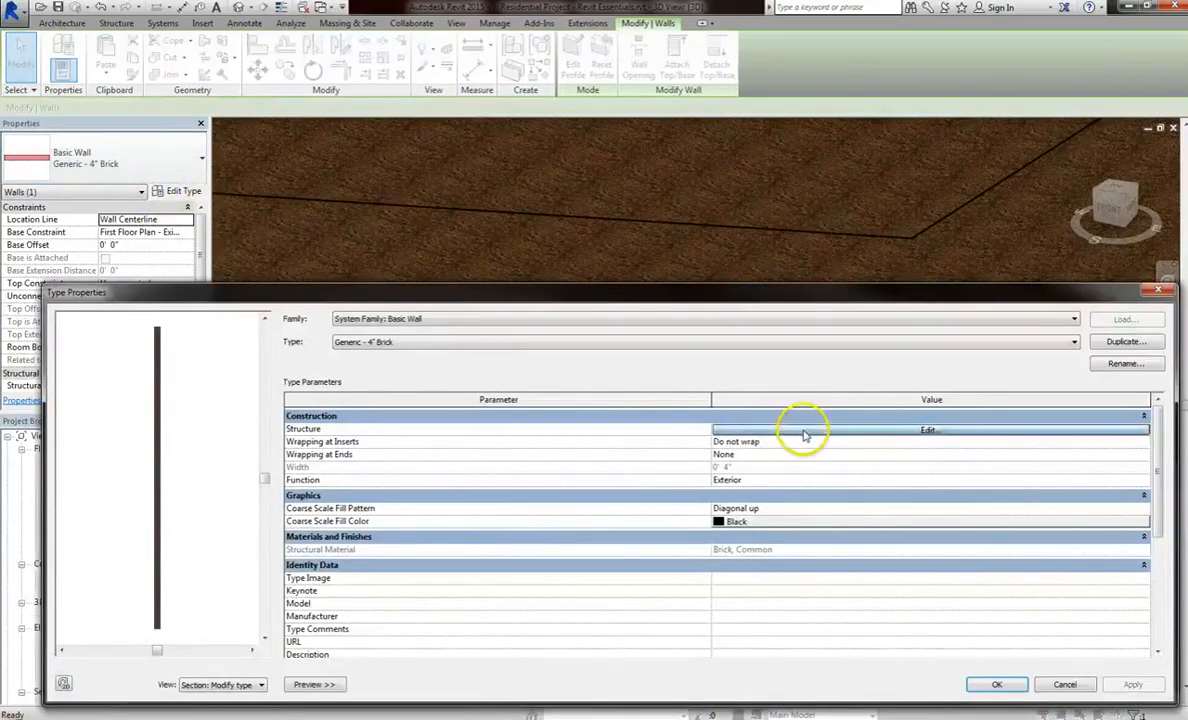
pyautogui.click(806, 430)
pyautogui.click(712, 427)
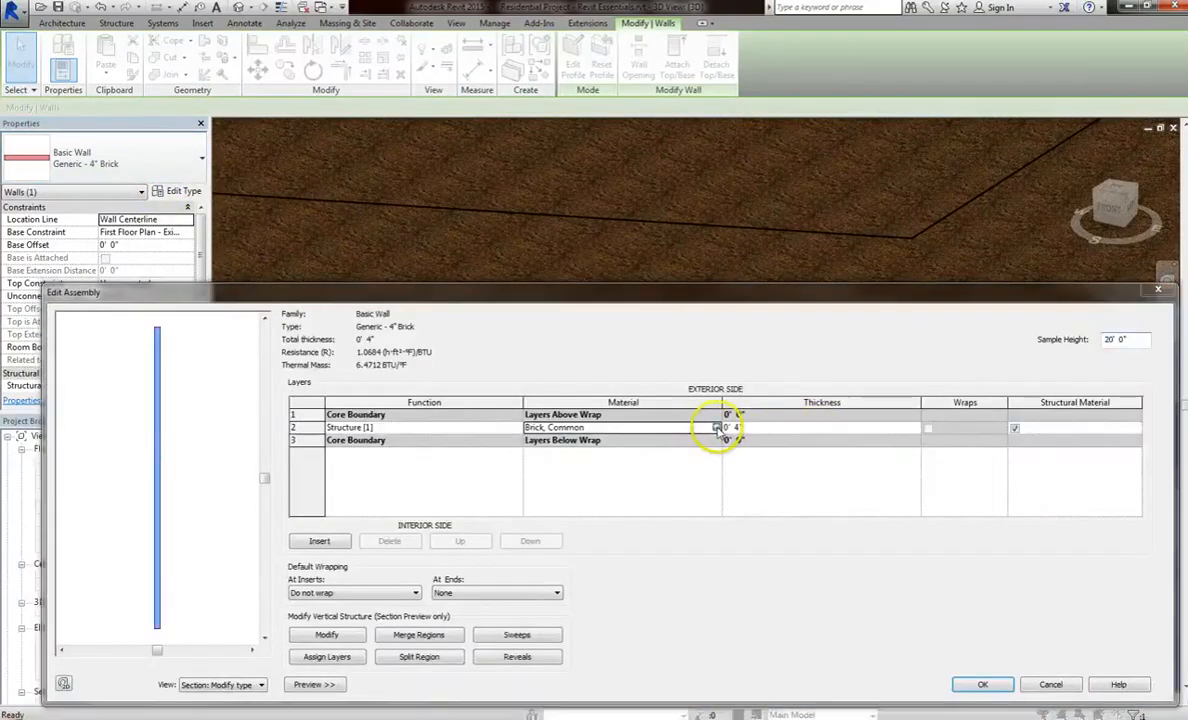
pyautogui.click(714, 427)
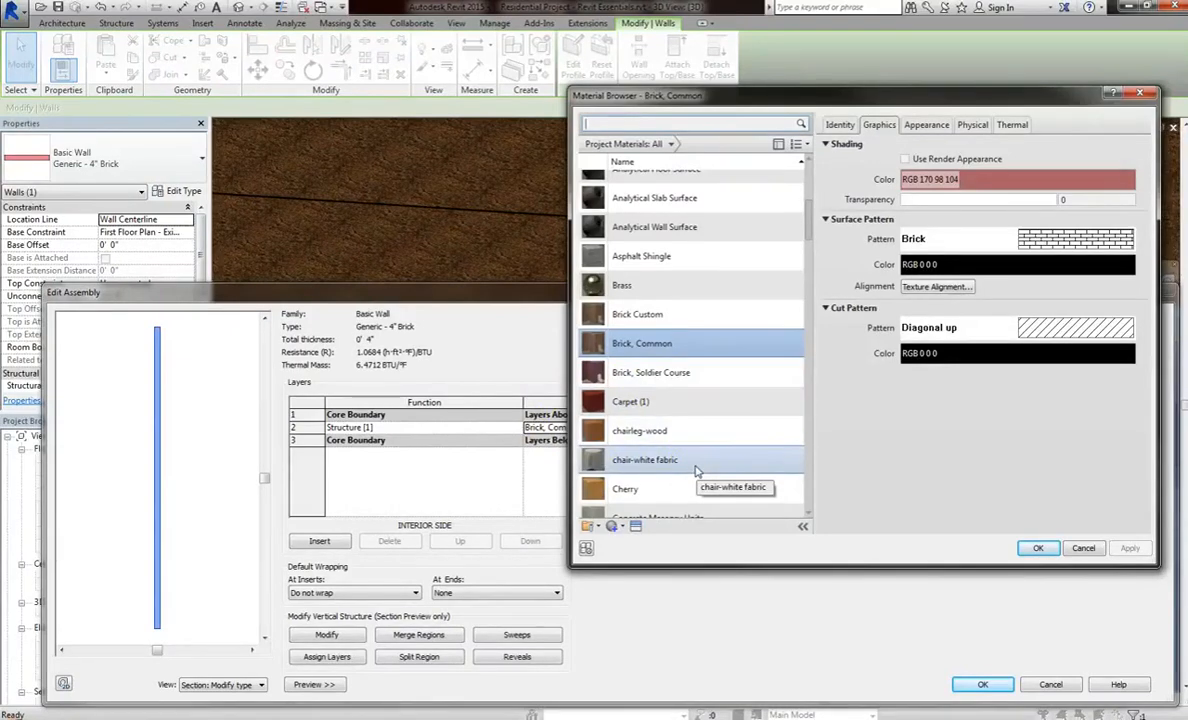
pyautogui.scroll(-1, 697, 471)
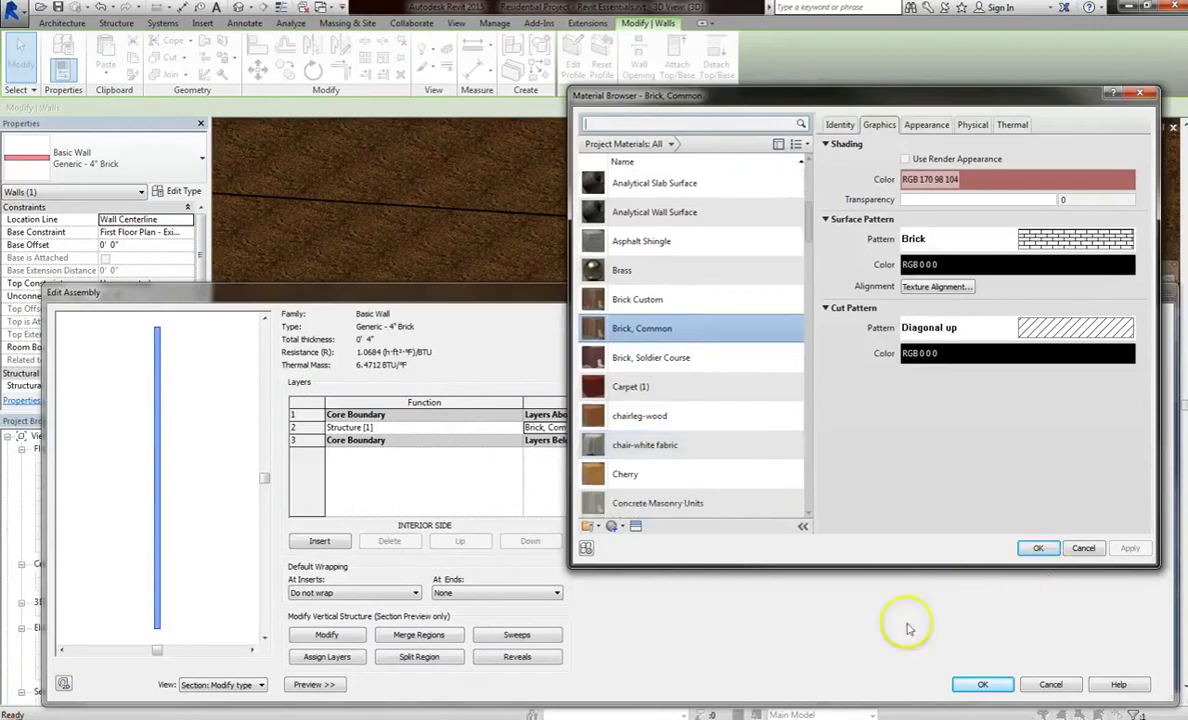